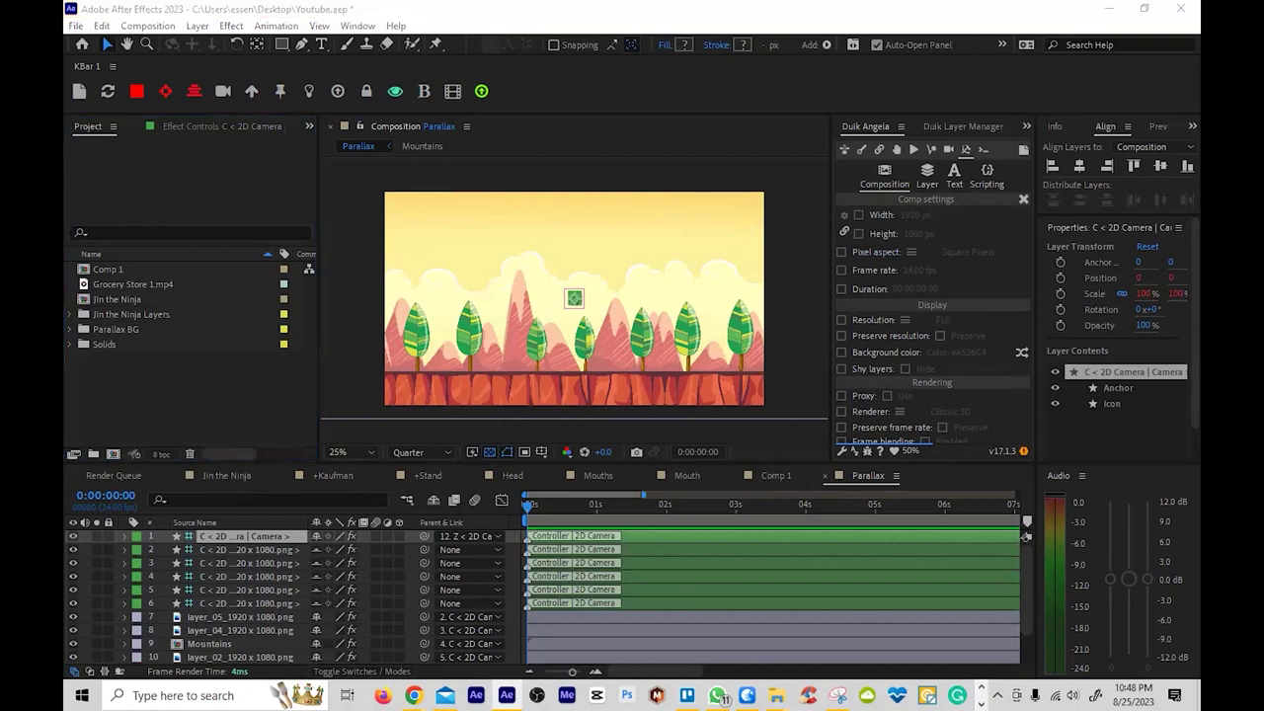
- Create a new project folder named Parallax 3DBG
right_click(184, 391)
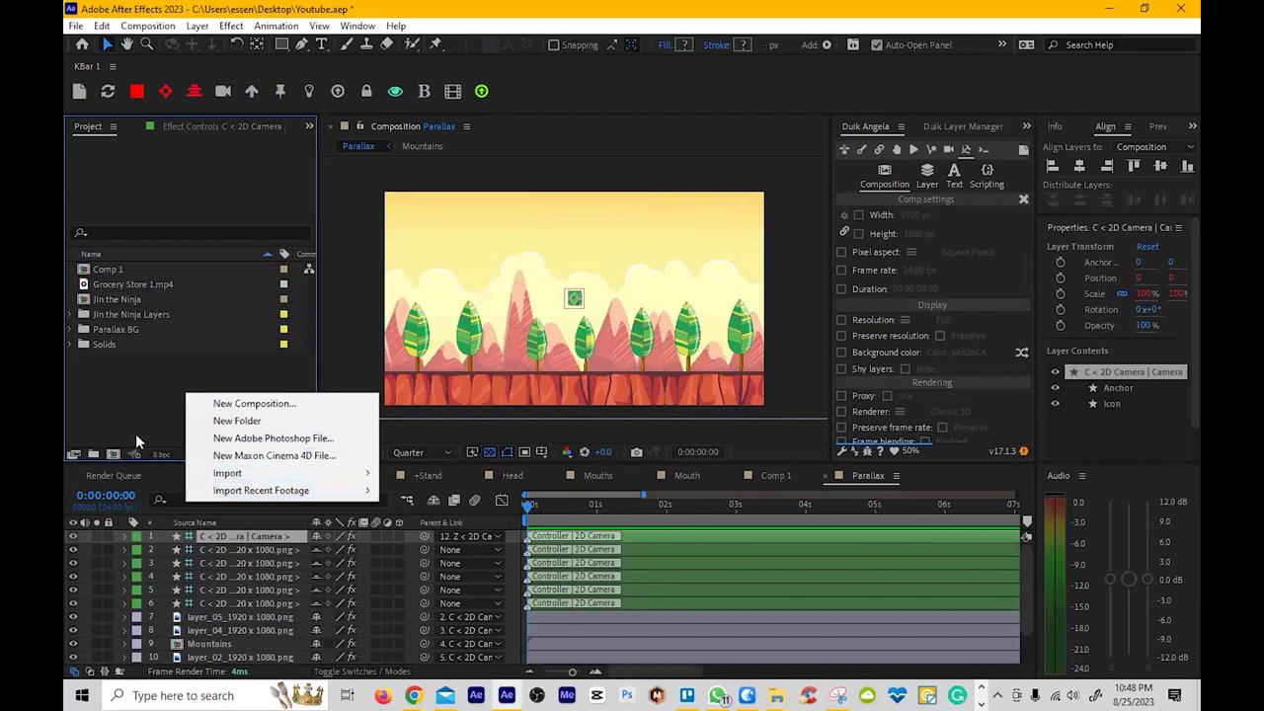
left_click(99, 451)
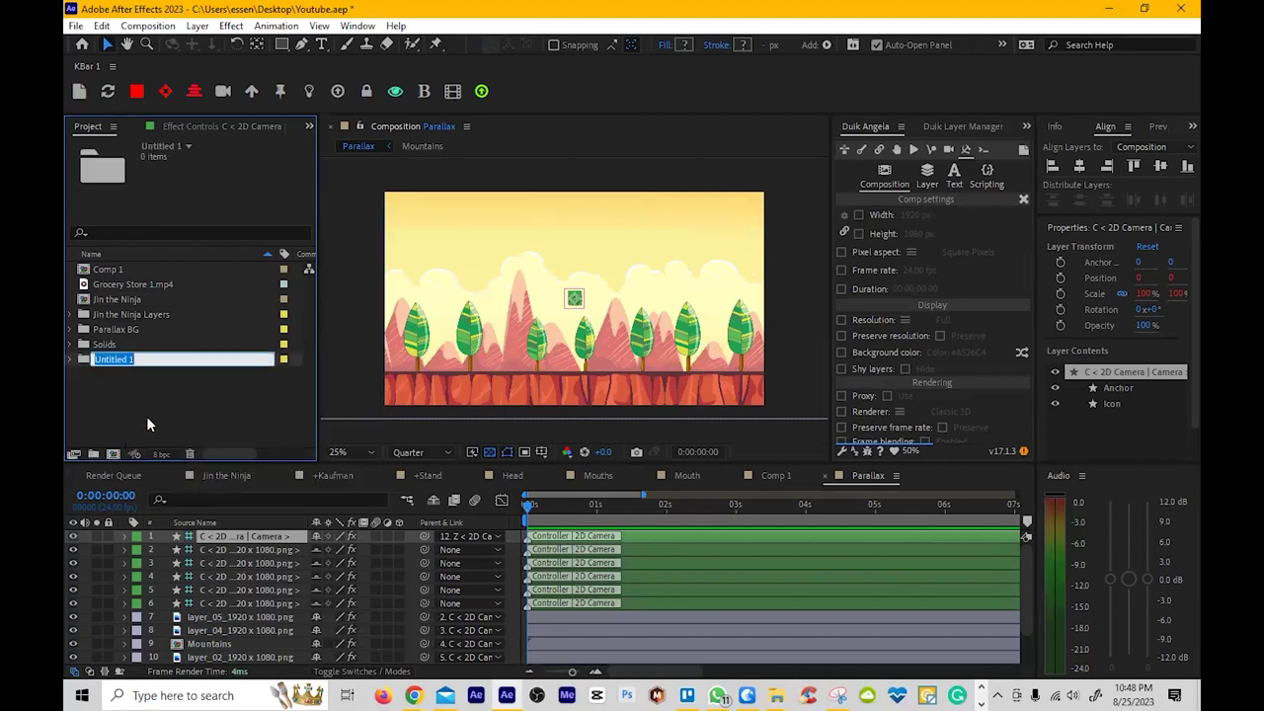
type("Parallax 3DBG")
key("Return")
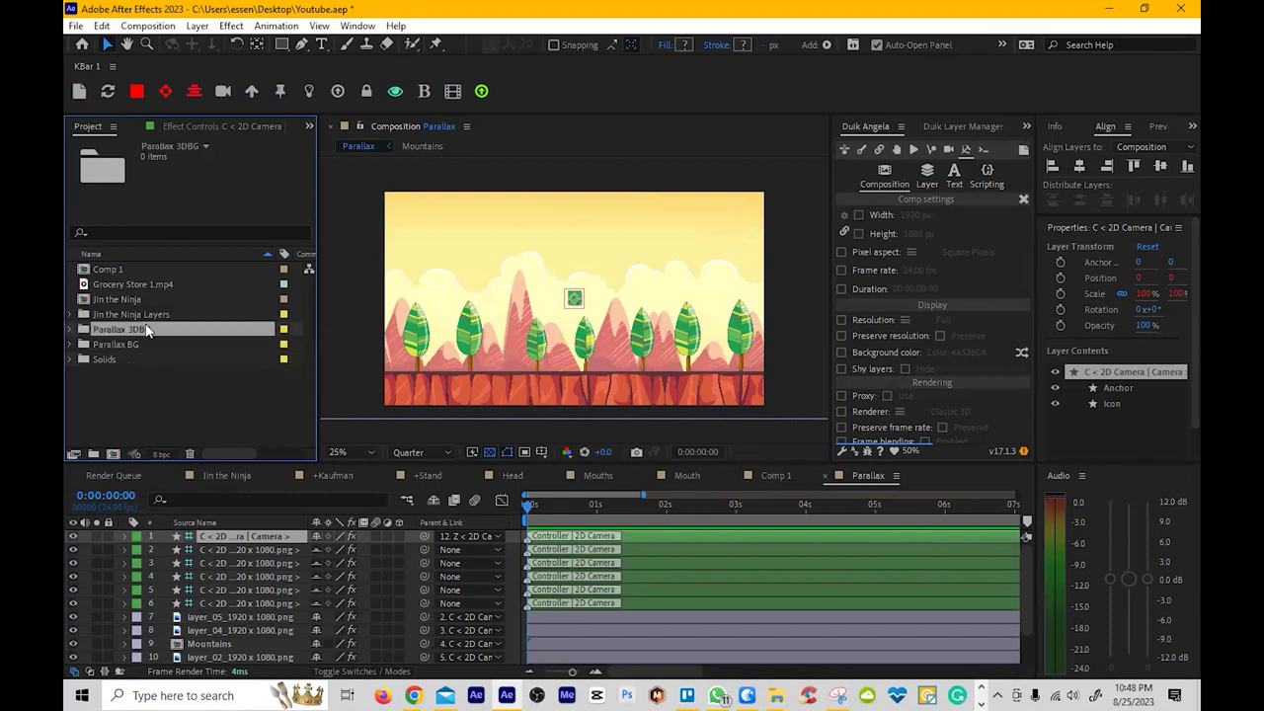
- Import the PNG images layer_01 to layer_07 from File Explorer into the Parallax 3DBG folder and expand it
key("alt+Tab")
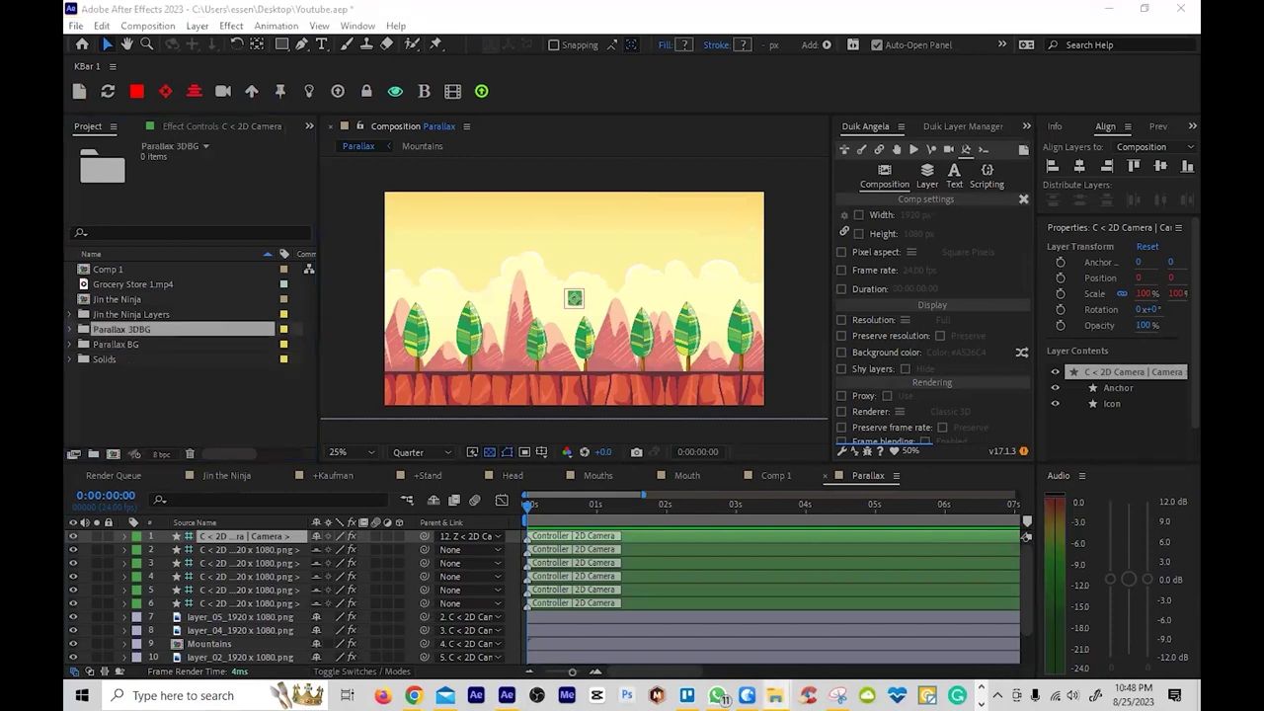
left_click_drag(787, 445, 209, 328)
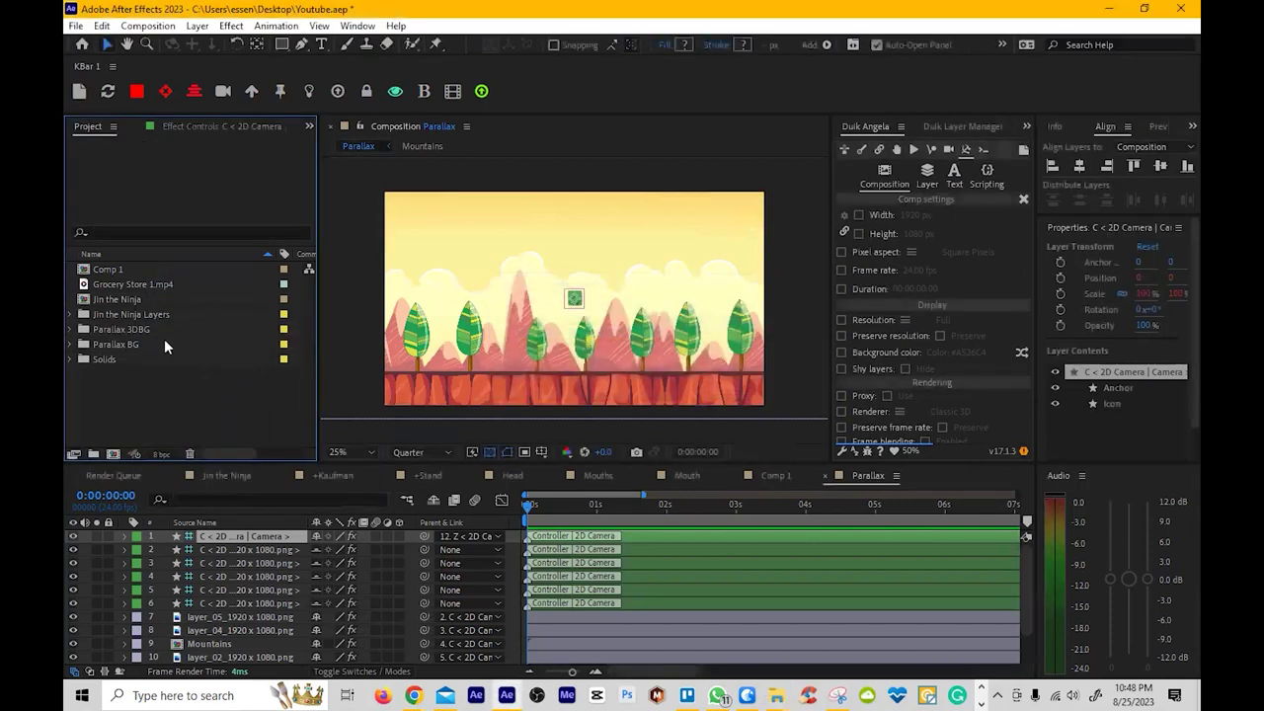
left_click(67, 330)
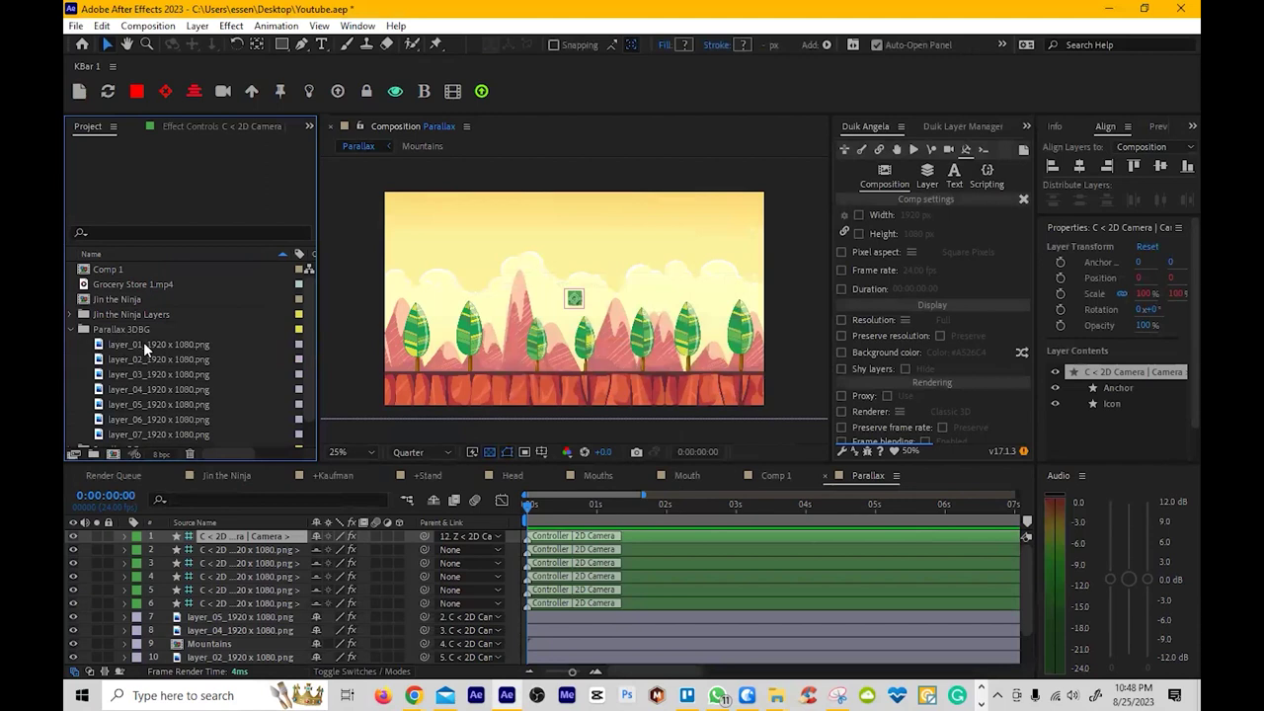
- Create a new composition from the layer_07 moon image
left_click(143, 344)
scroll(196, 371, "down", 1)
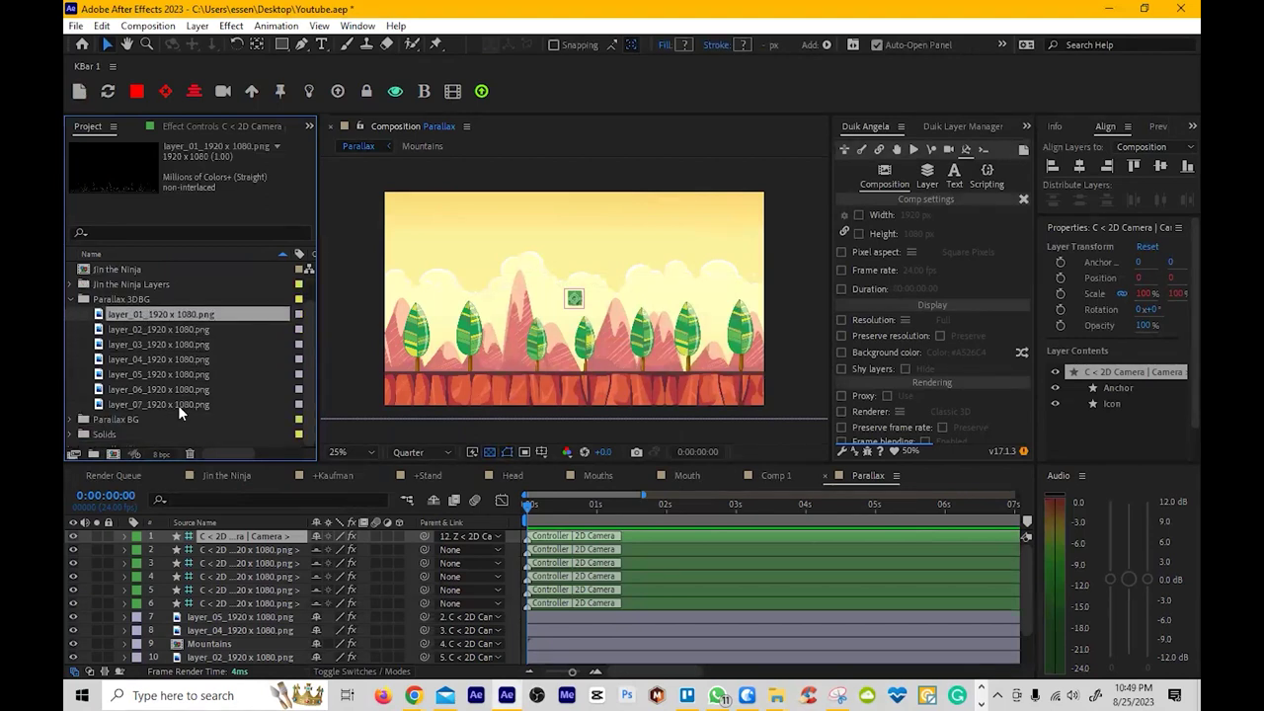
left_click(177, 405)
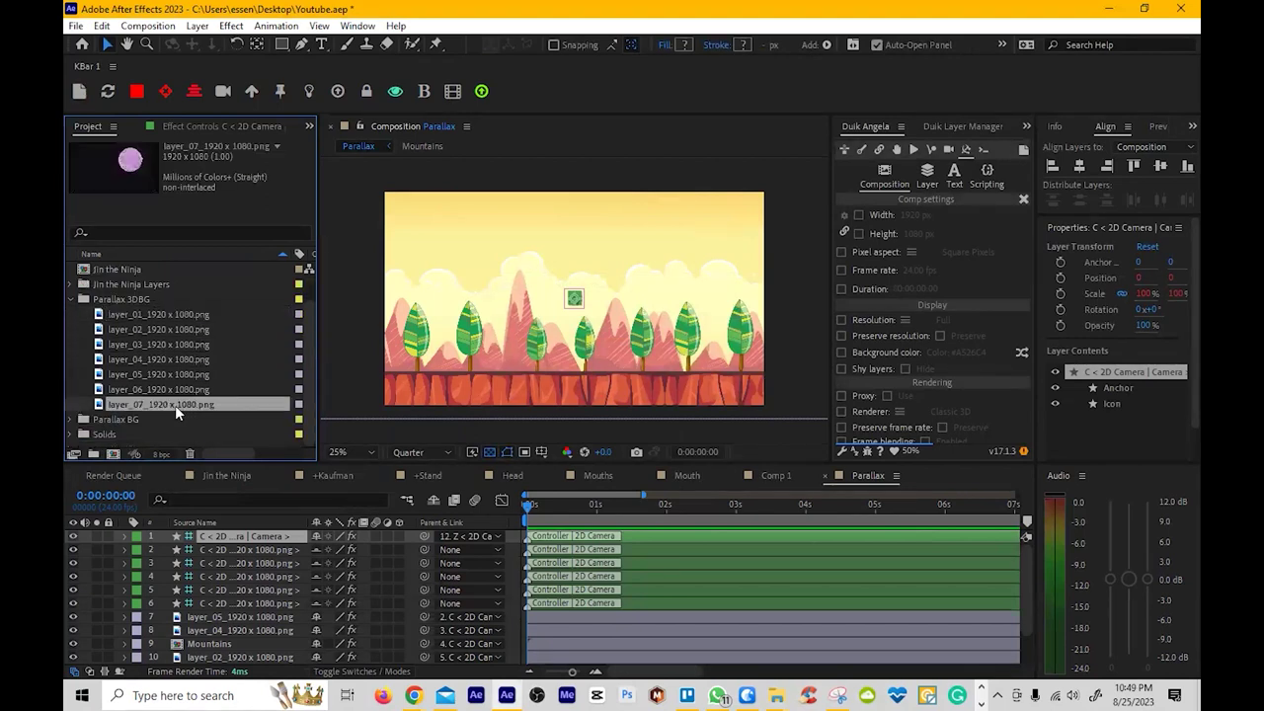
right_click(174, 405)
left_click(238, 452)
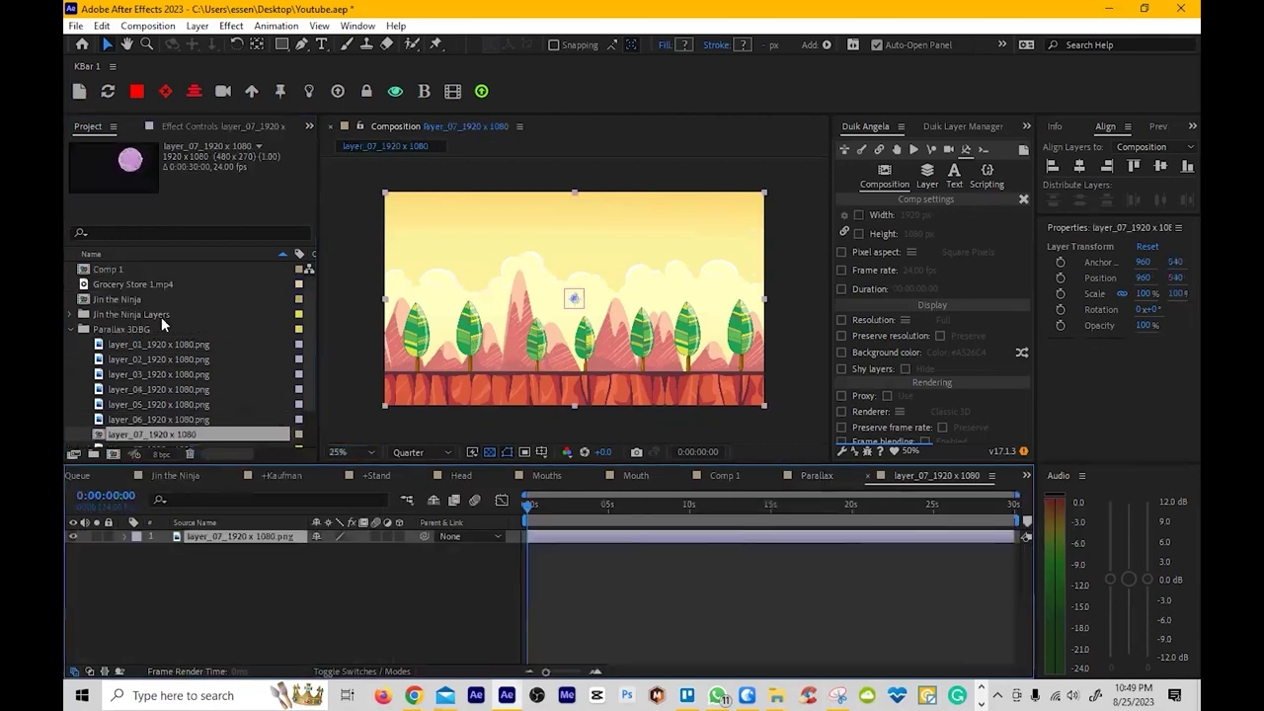
- Rename the new moon composition as 3D BG
right_click(118, 434)
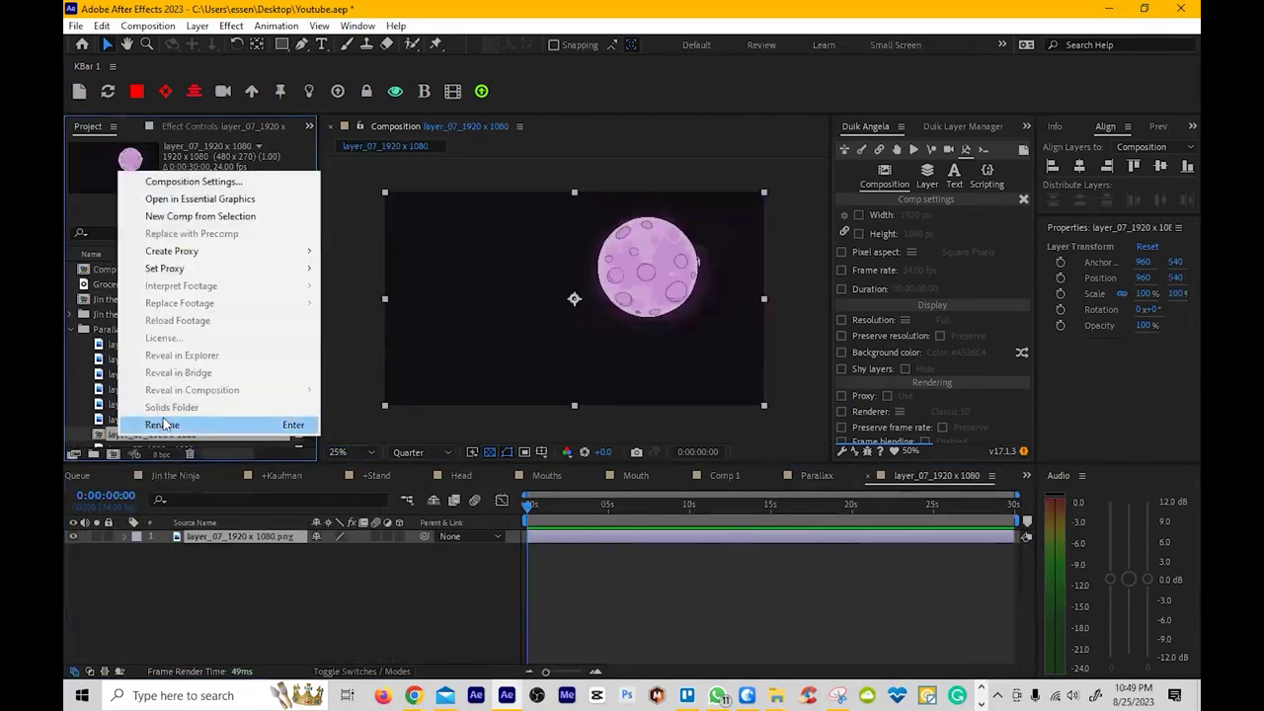
left_click(162, 425)
type("3")
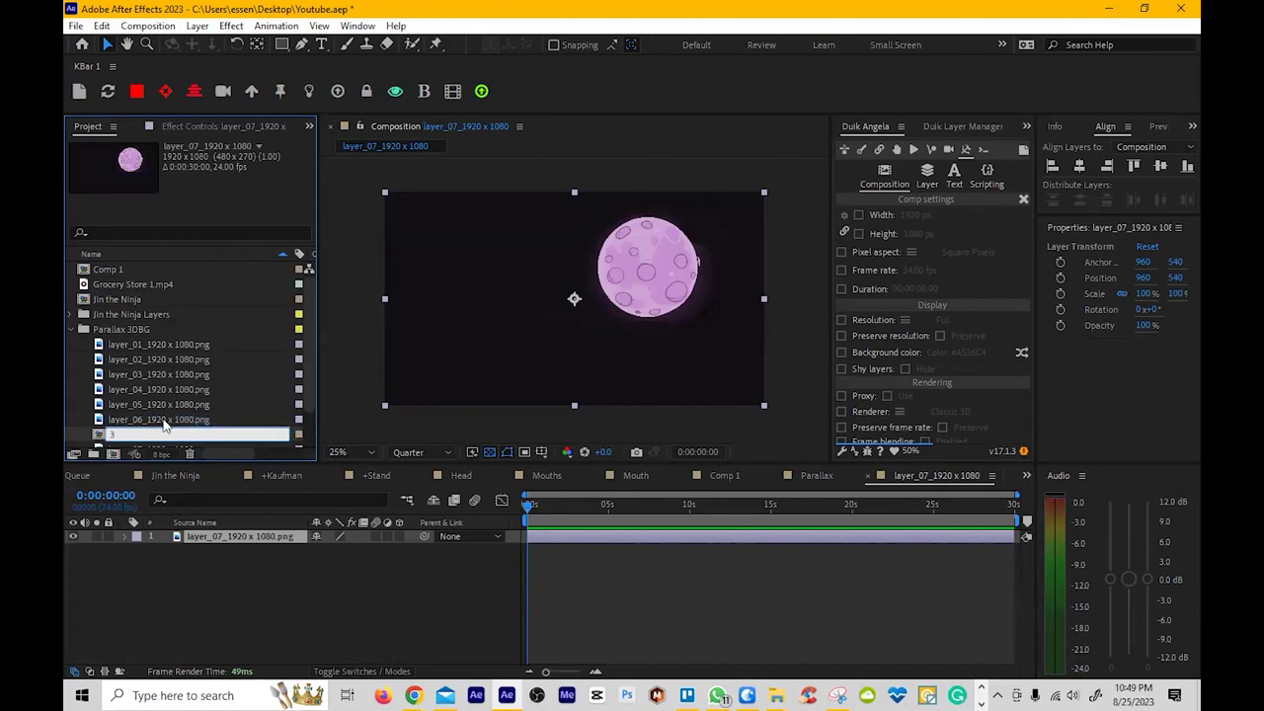
type("5D BG")
key("Return")
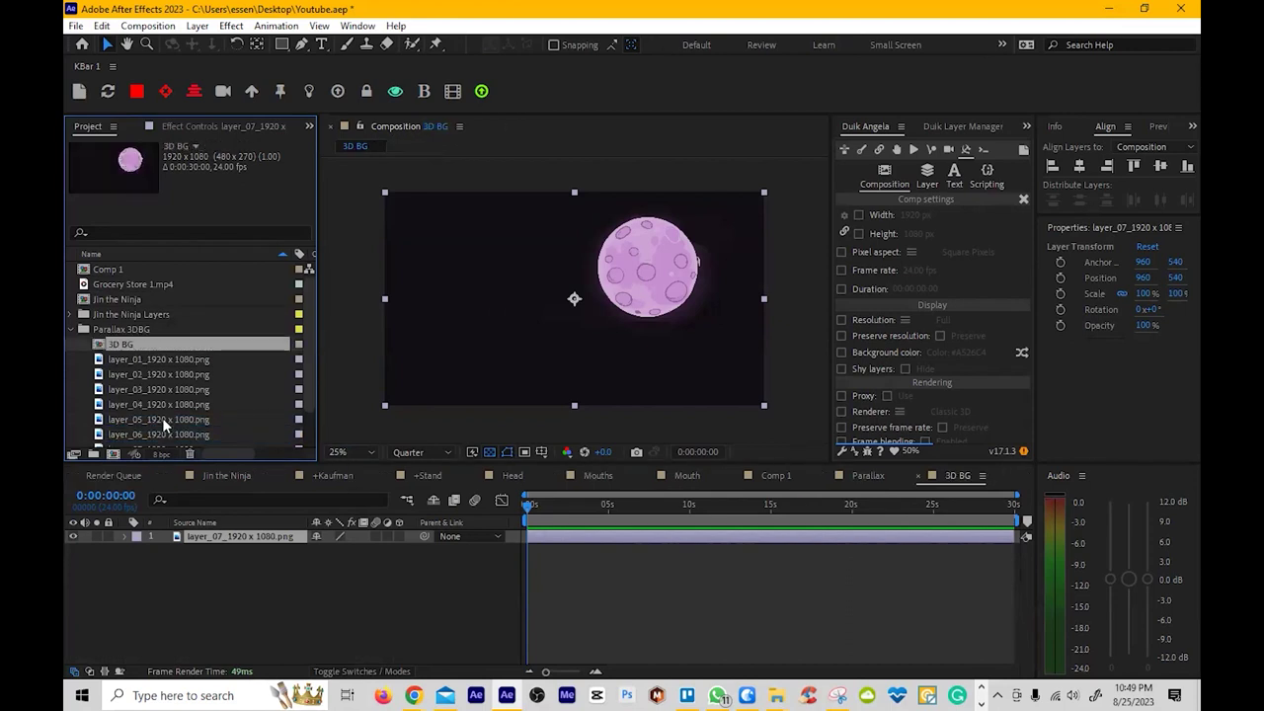
- Add images layer_01 to layer_06 to the 3D BG composition, stacked above the moon layer
left_click(199, 358)
scroll(194, 427, "down", 1)
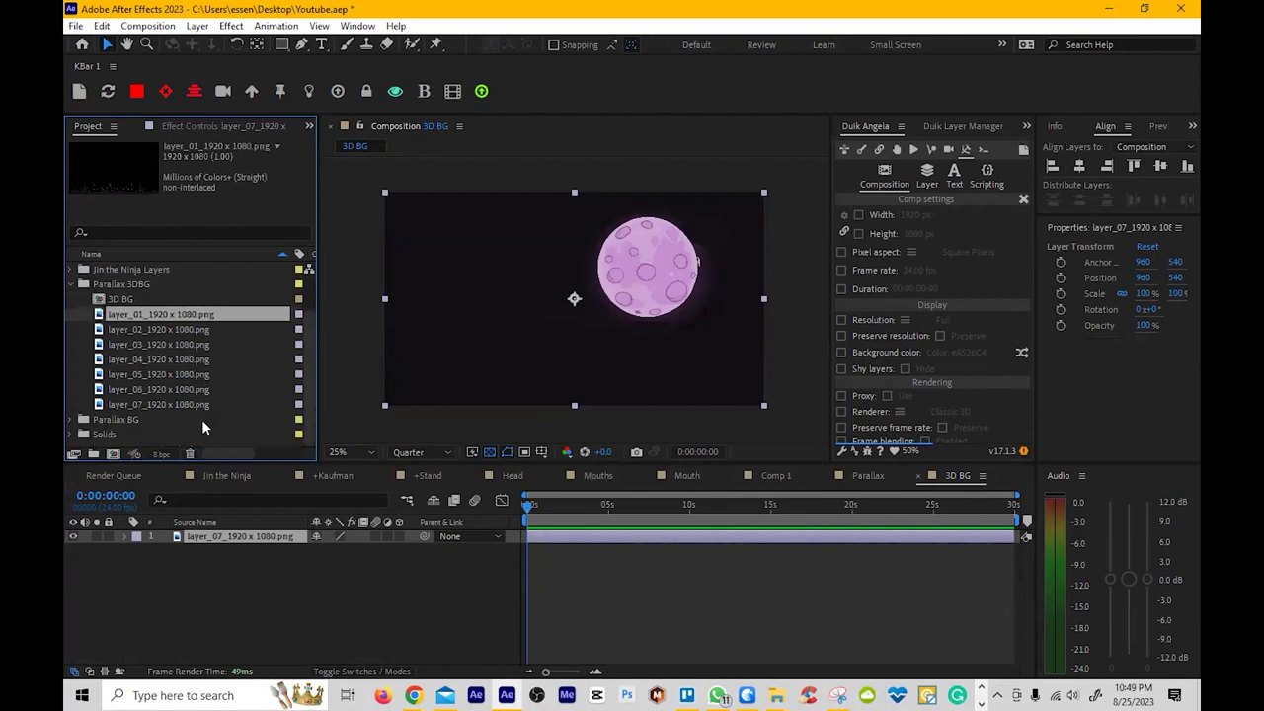
left_click(209, 390, "shift")
left_click_drag(209, 389, 571, 299)
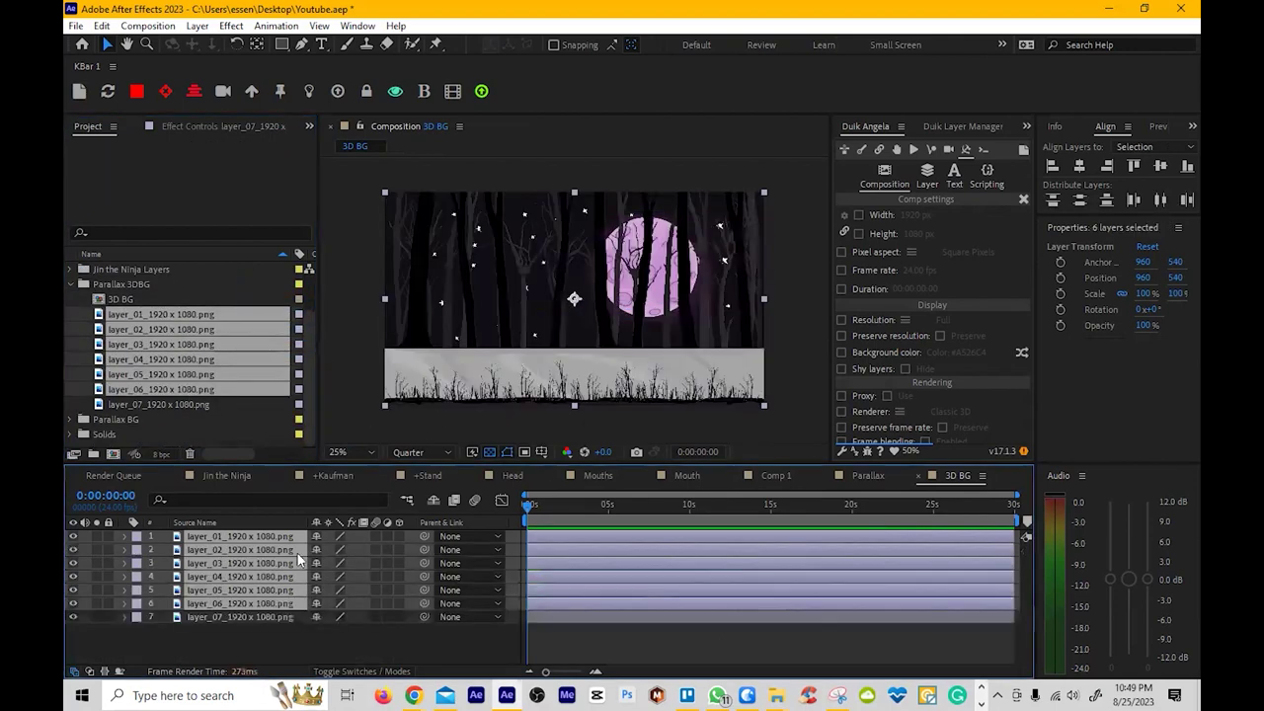
- Check the stacked layers one by one and move the layer_01 grass up to the upper edge of the pale ground
left_click(184, 648)
left_click(243, 590)
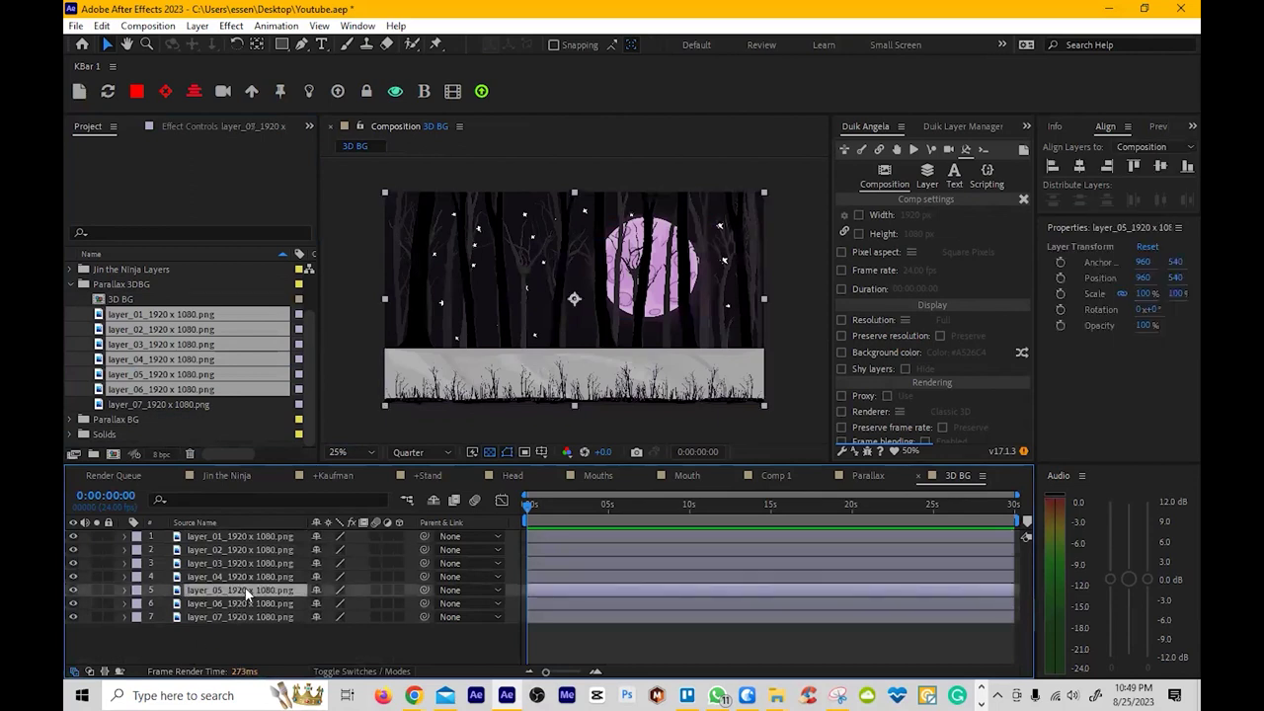
left_click(246, 577)
left_click(249, 563)
left_click(251, 551)
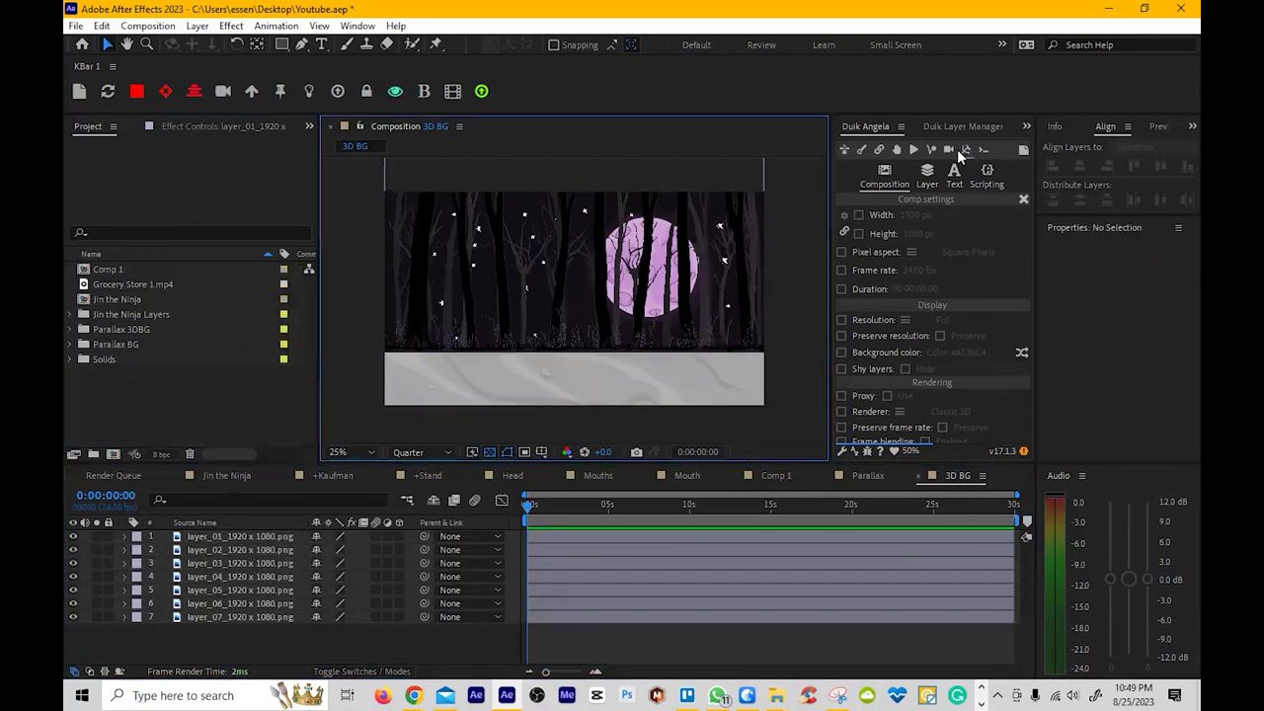
- Show Duik's camera tools and make all seven image layers in the 3D BG composition 3D
left_click(950, 149)
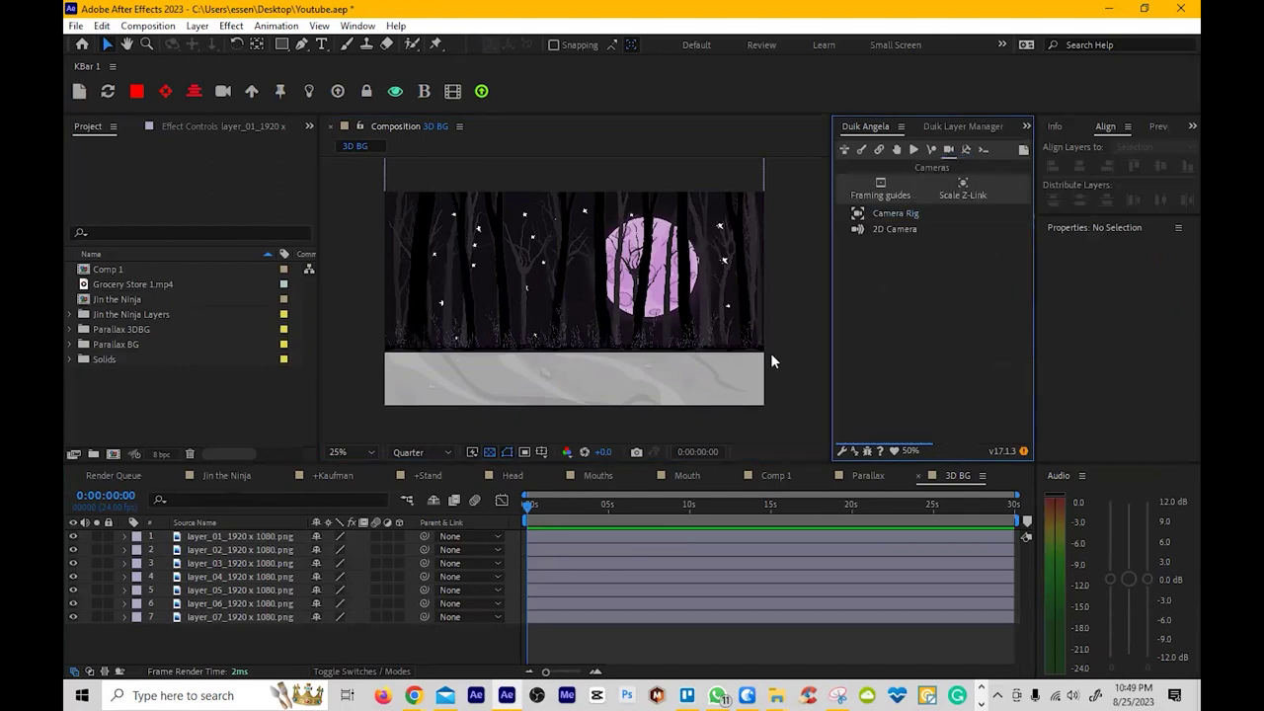
left_click(214, 617)
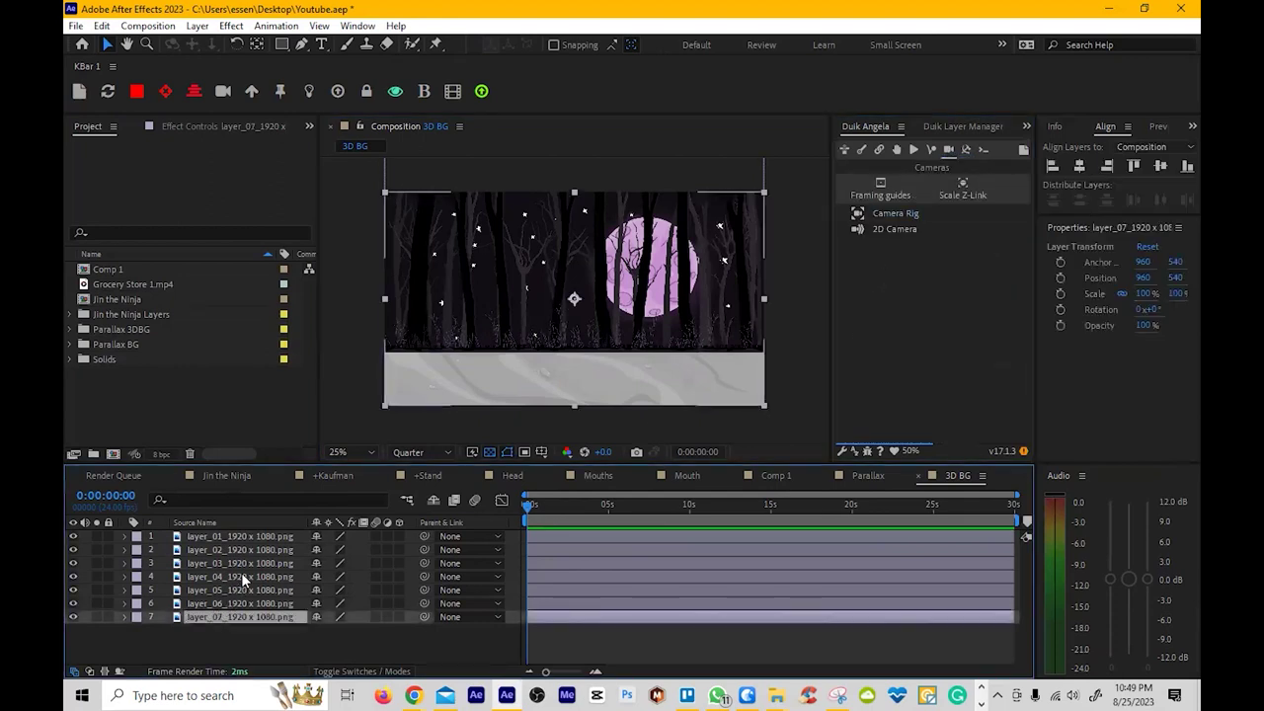
left_click(259, 537, "shift")
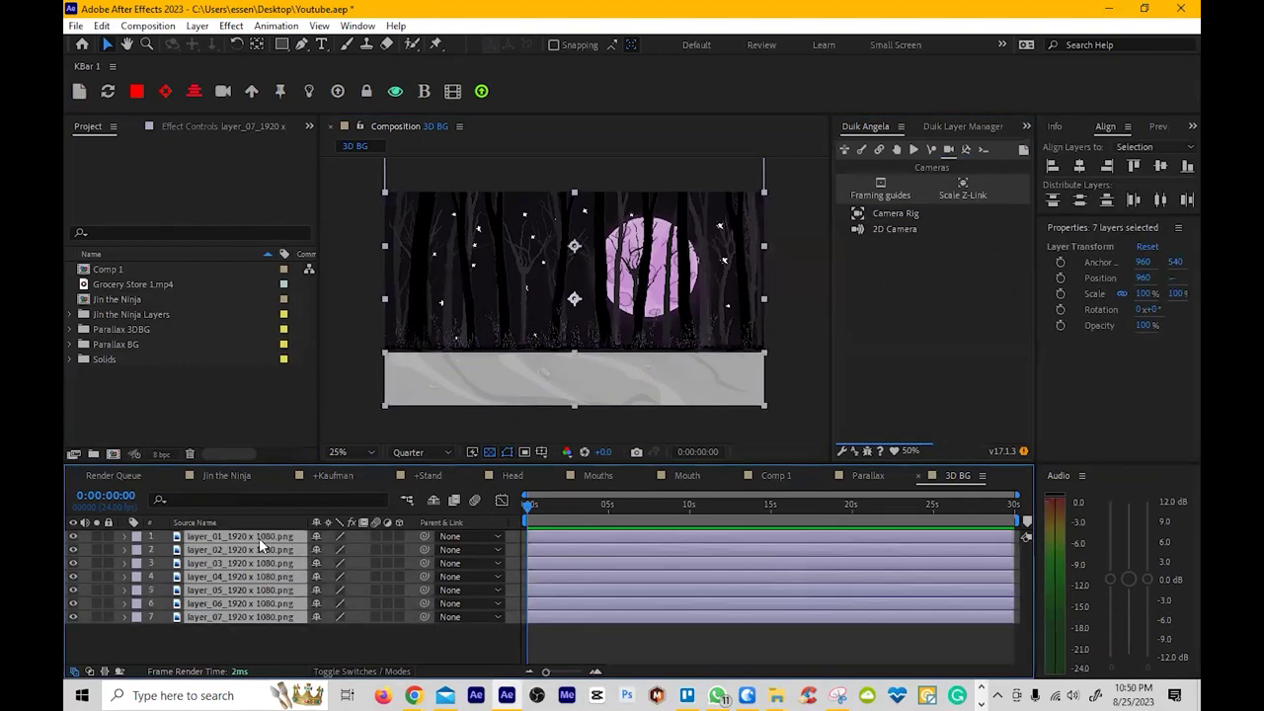
left_click(399, 538)
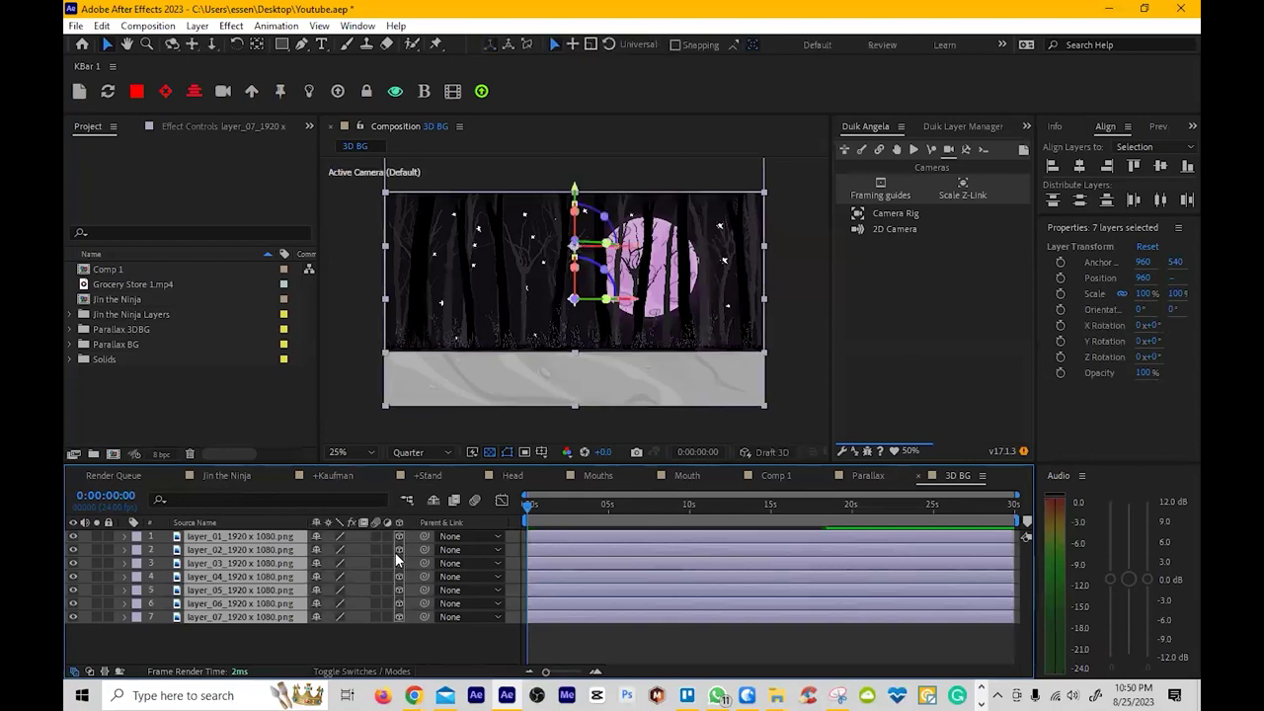
- Try to apply Duik's Camera Rig with no layer selected
left_click(263, 651)
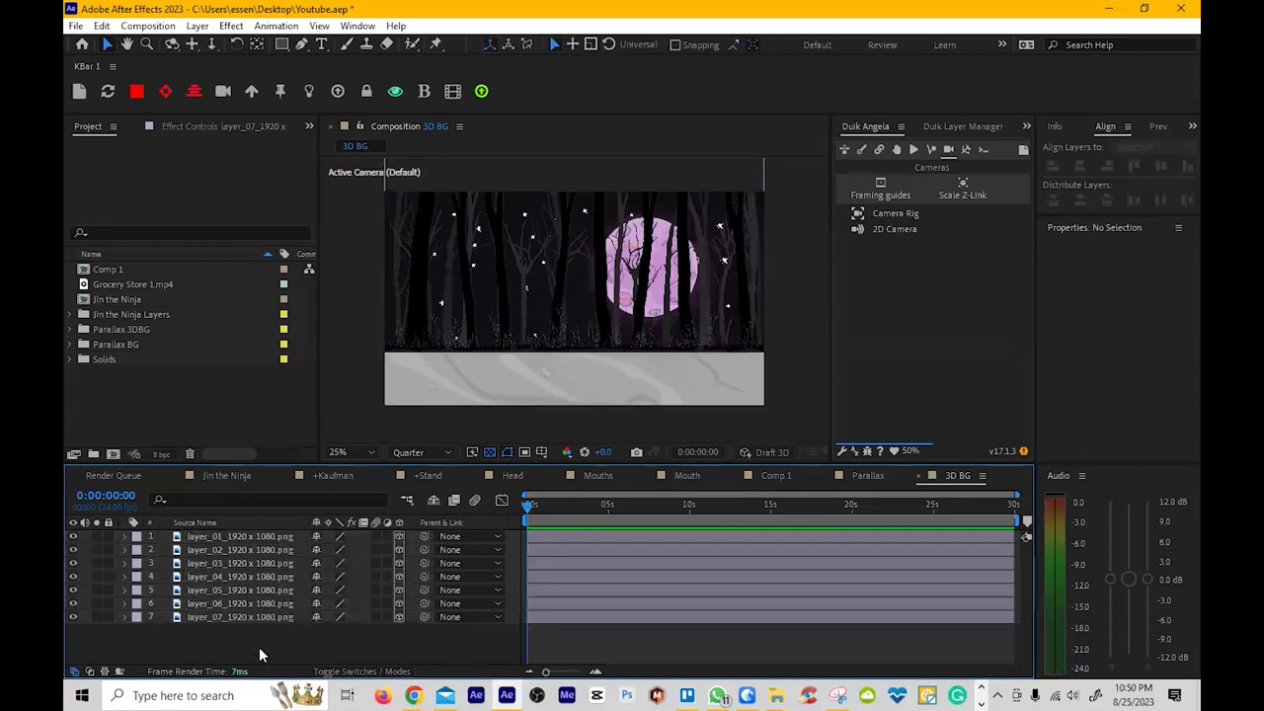
left_click(892, 213)
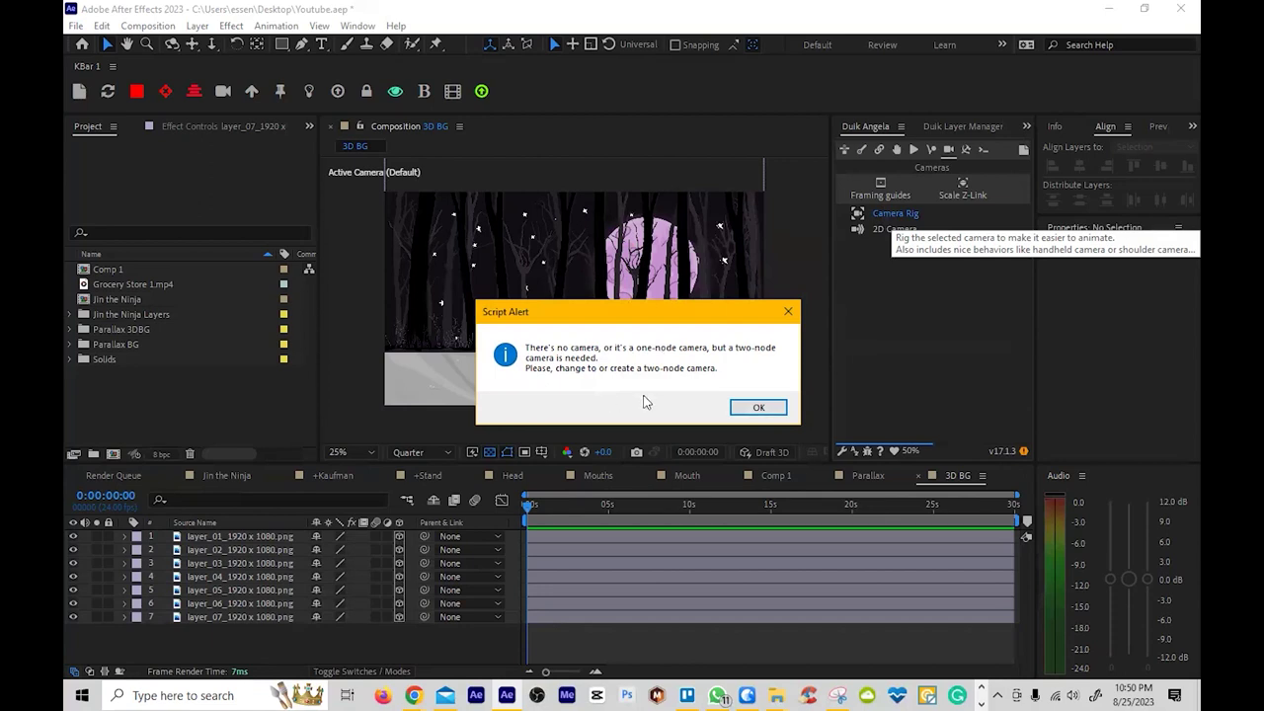
left_click(756, 408)
- Create a two-node camera named Camera with the 35mm preset and apply Duik's Camera Rig to it
right_click(197, 639)
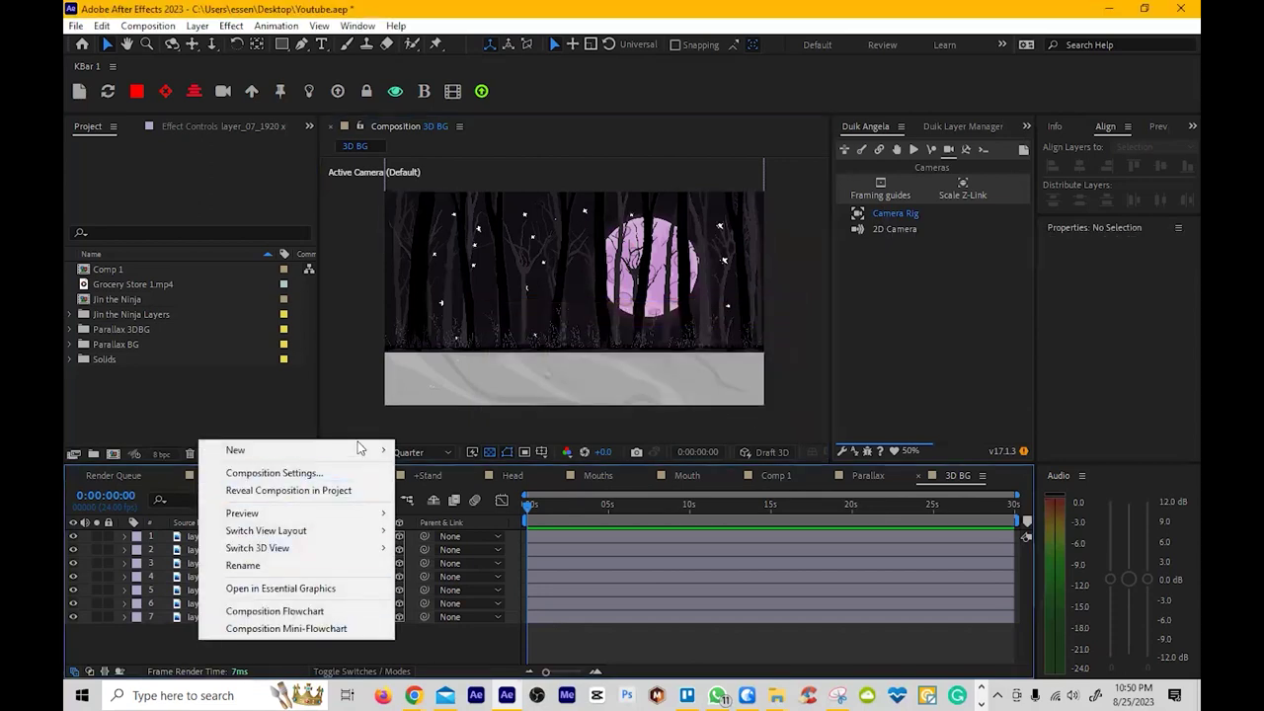
mouse_move(380, 450)
left_click(497, 532)
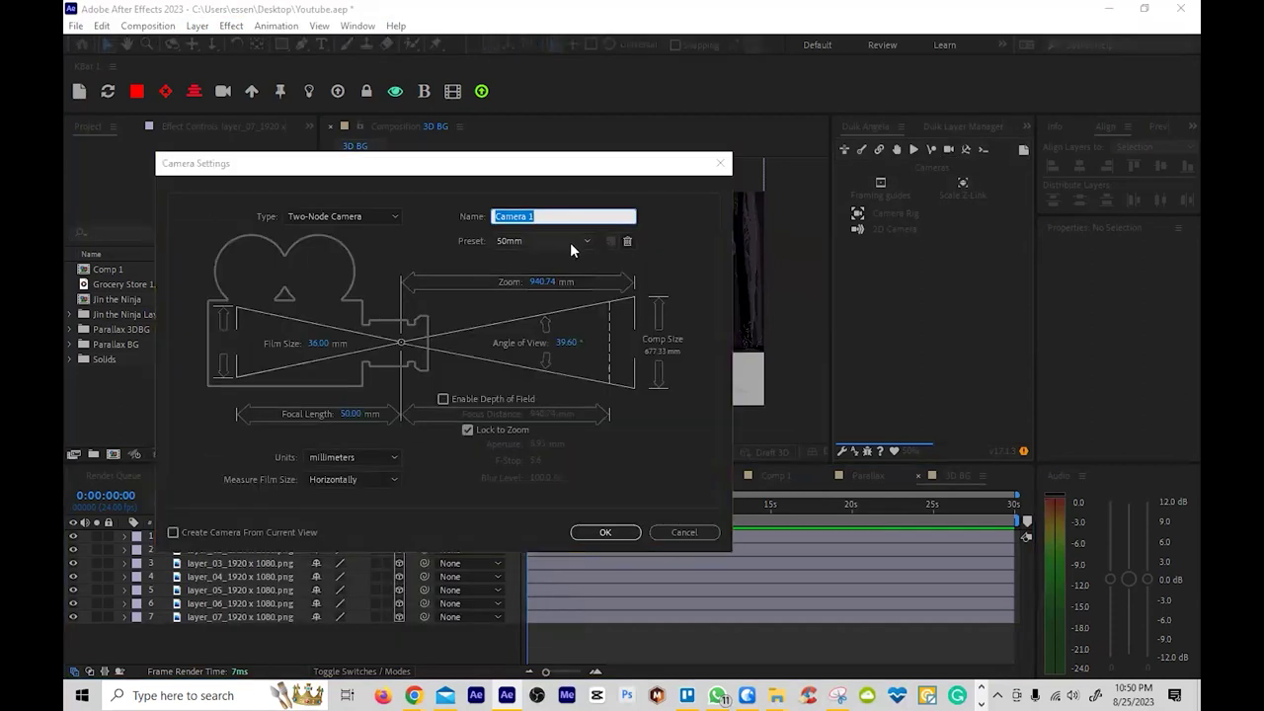
left_click(570, 242)
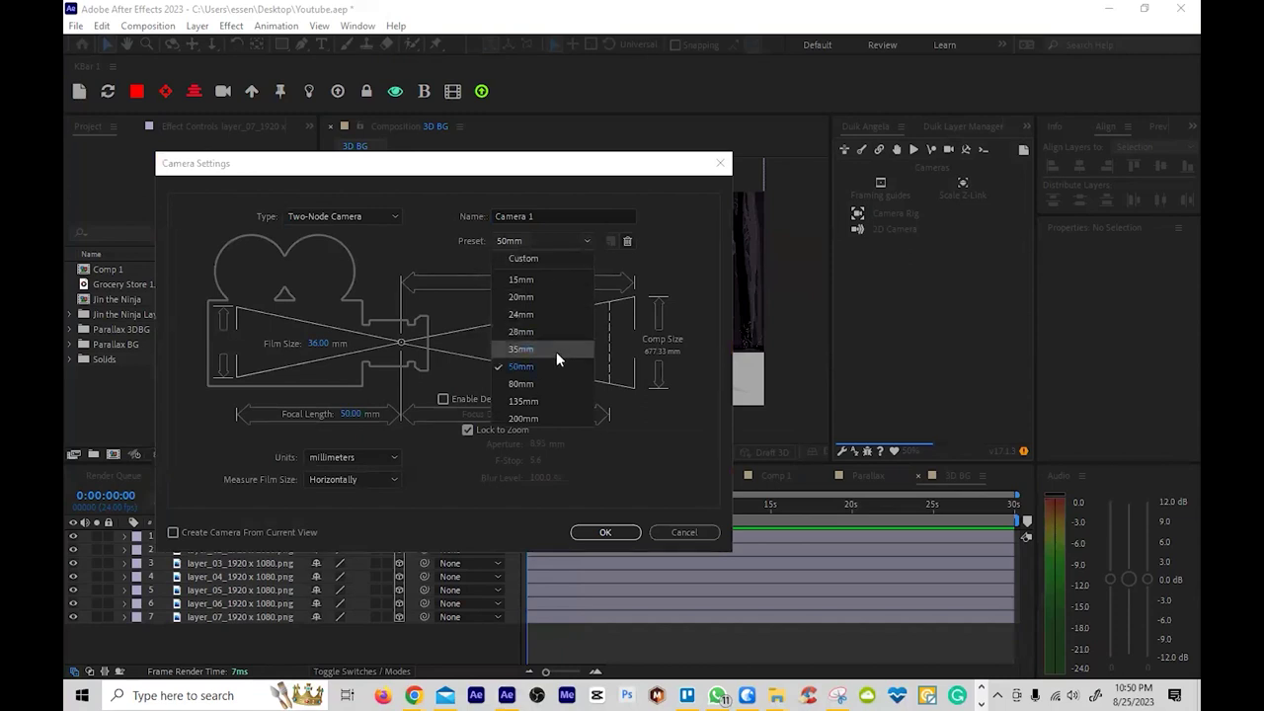
left_click(556, 350)
left_click(559, 220)
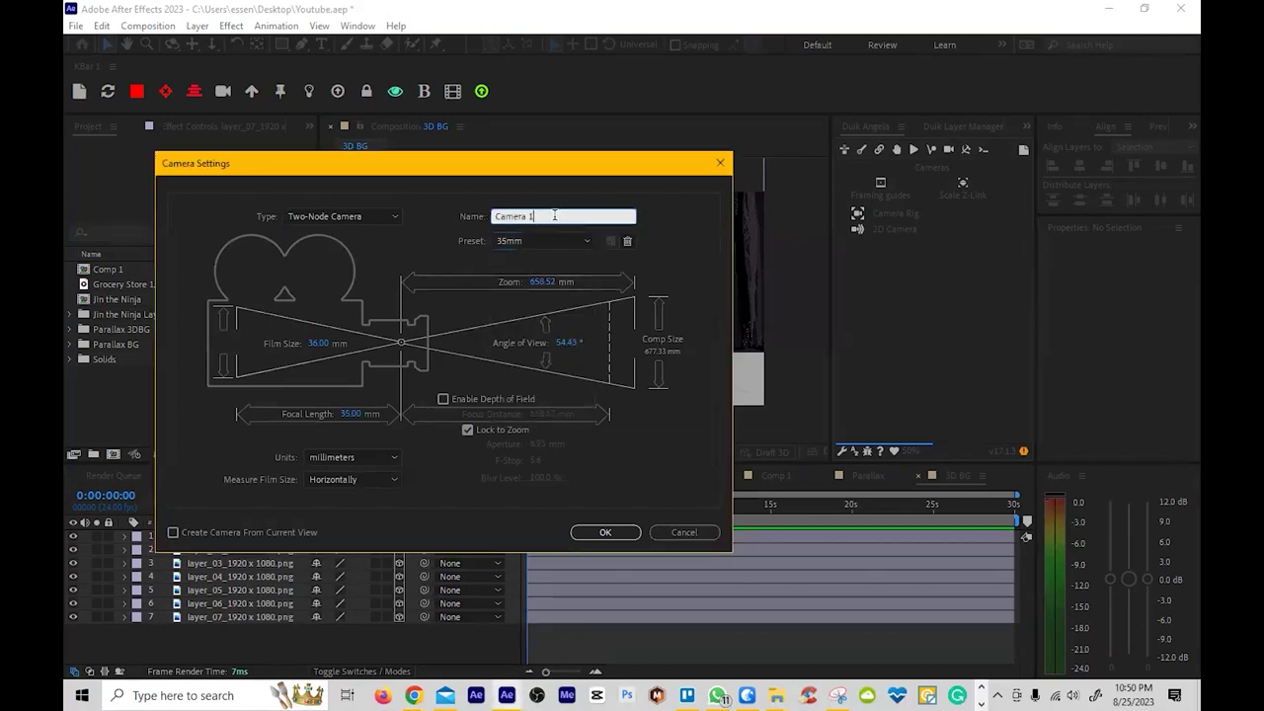
key("BackSpace")
key("BackSpace")
left_click(609, 537)
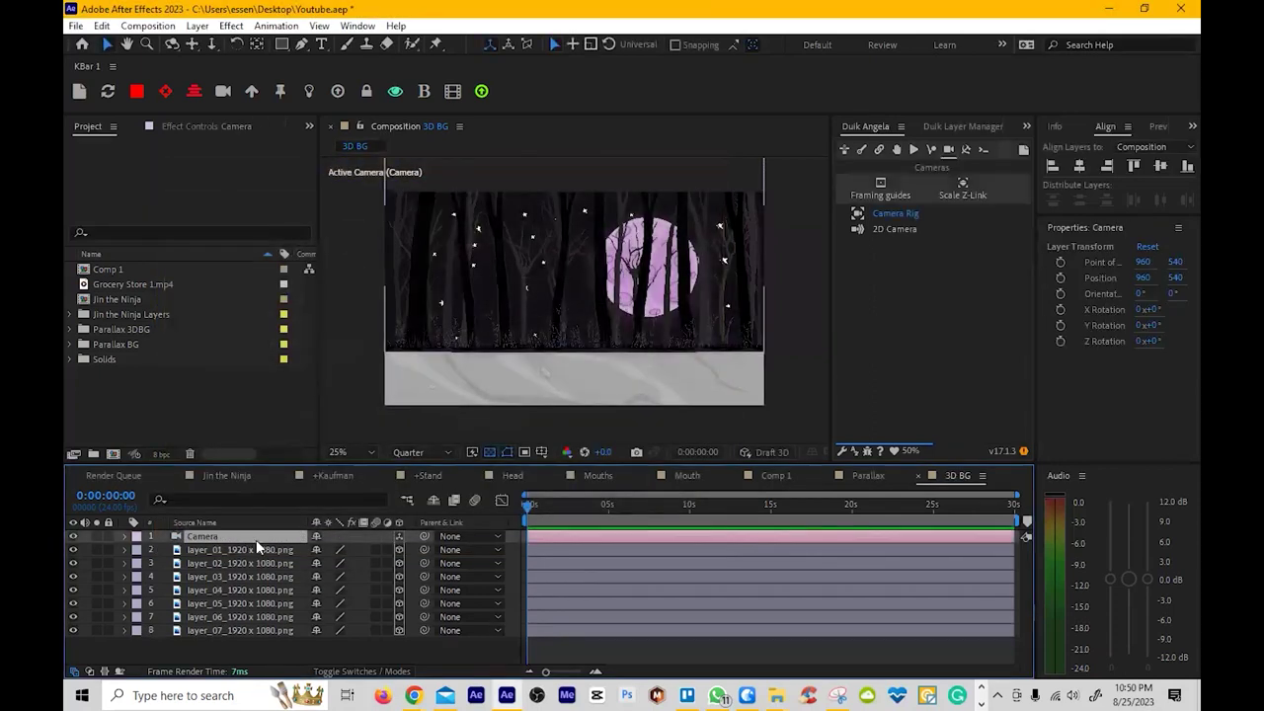
left_click(898, 214)
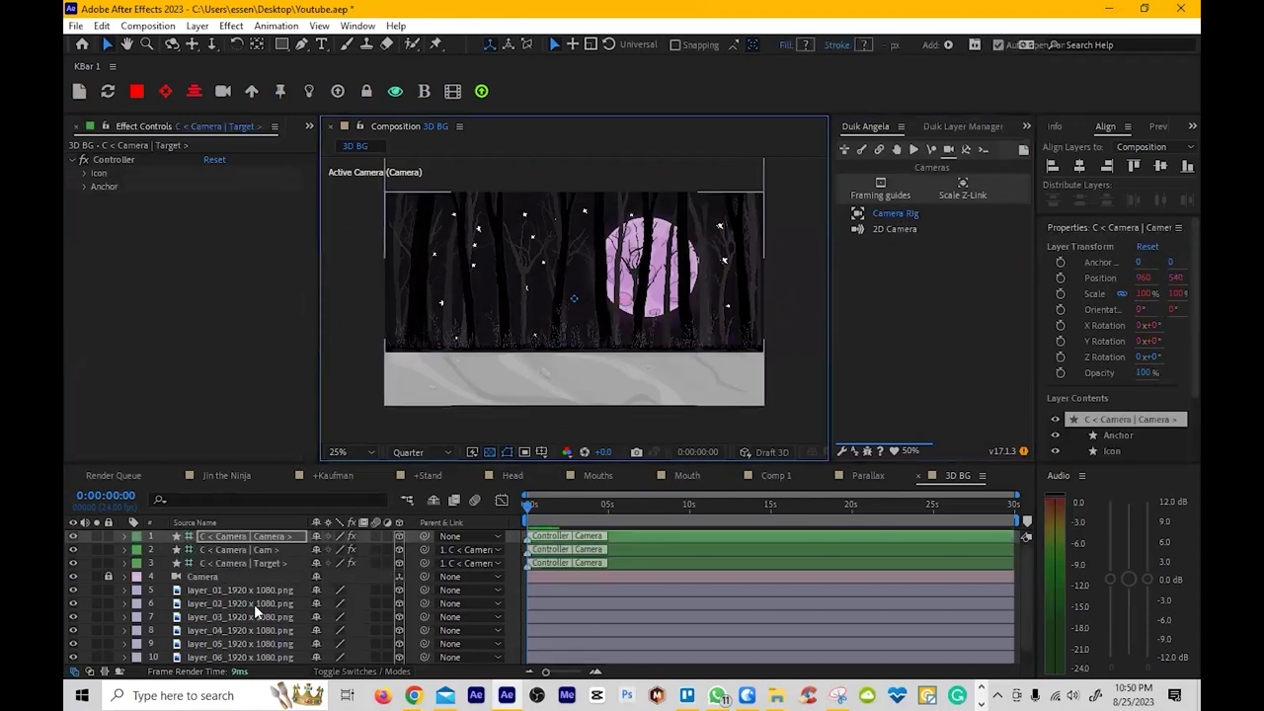
- Examine the rigged Camera layer's transform properties, then collapse the layer
left_click(123, 577)
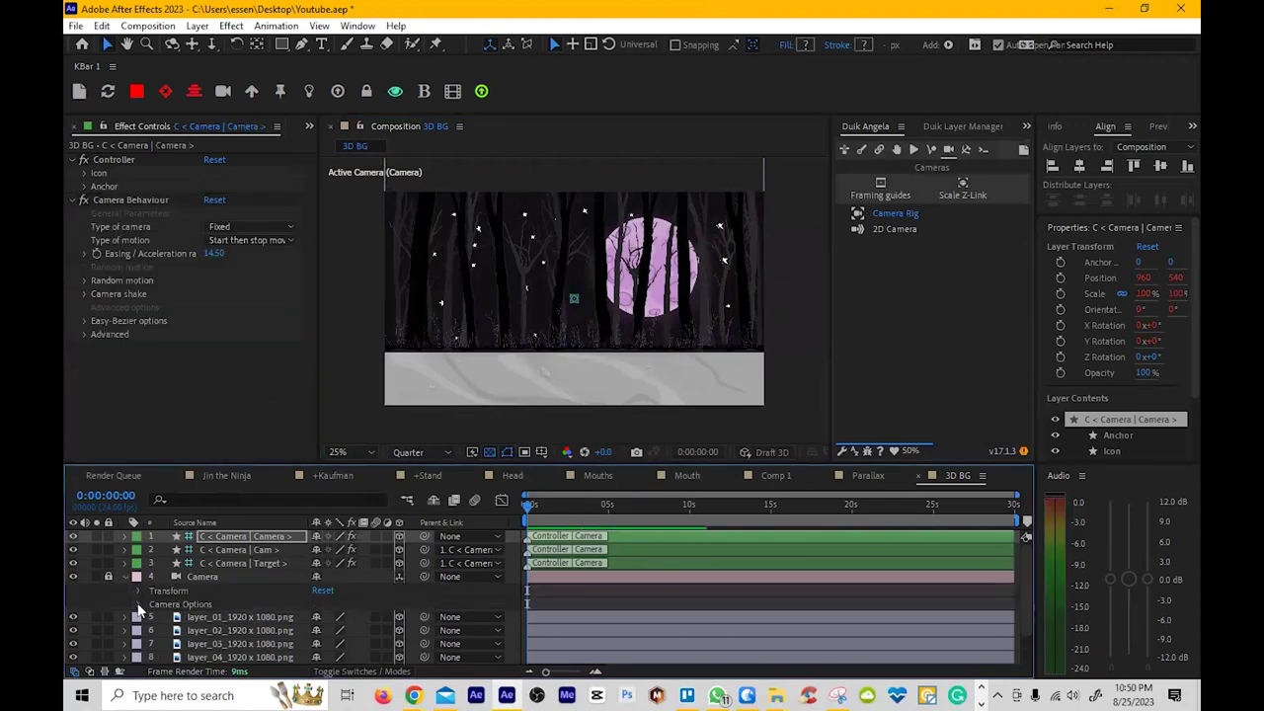
left_click(136, 591)
left_click(137, 591)
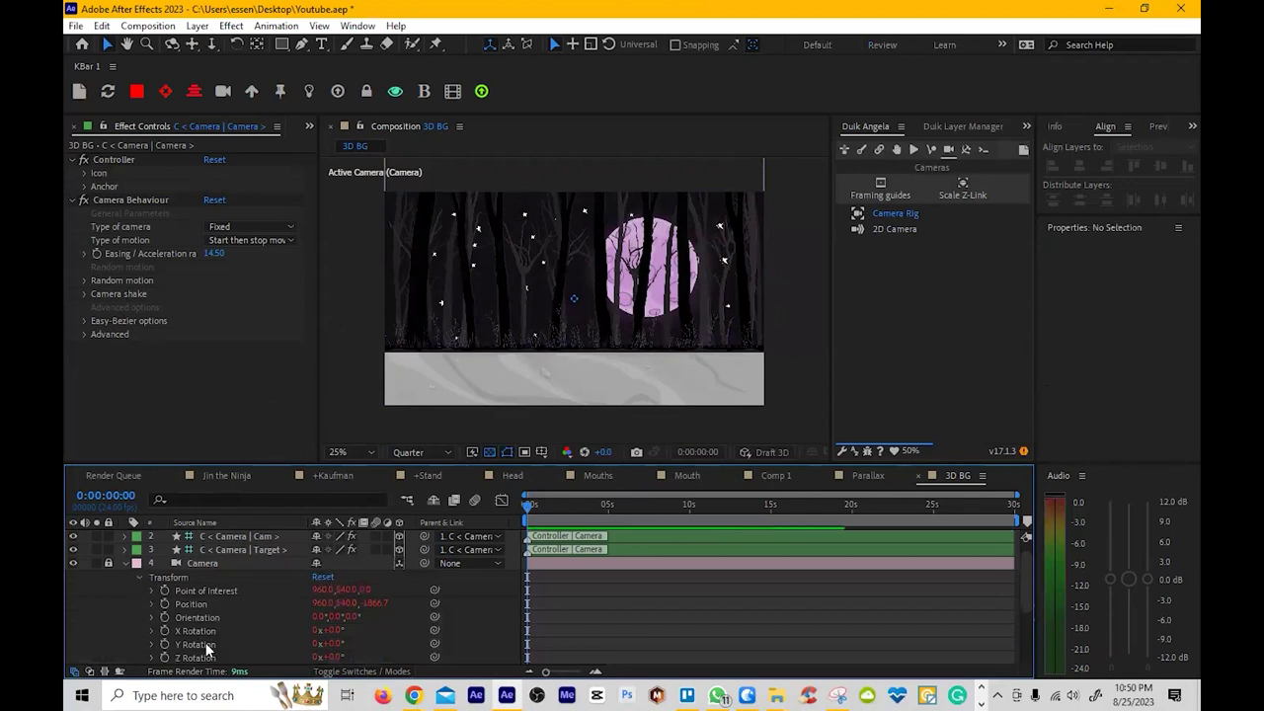
left_click(141, 578)
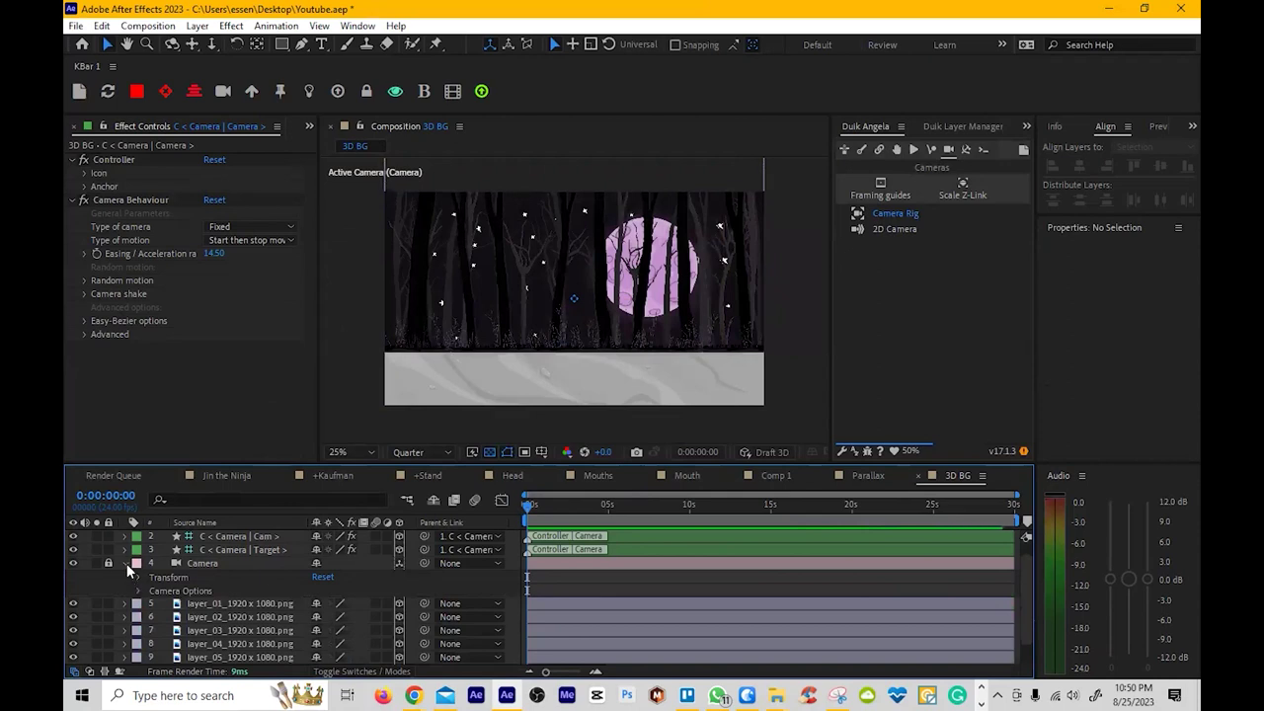
left_click(126, 563)
- Review the camera type and motion type choices in the main camera controller's Camera Behaviour effect
left_click(262, 542)
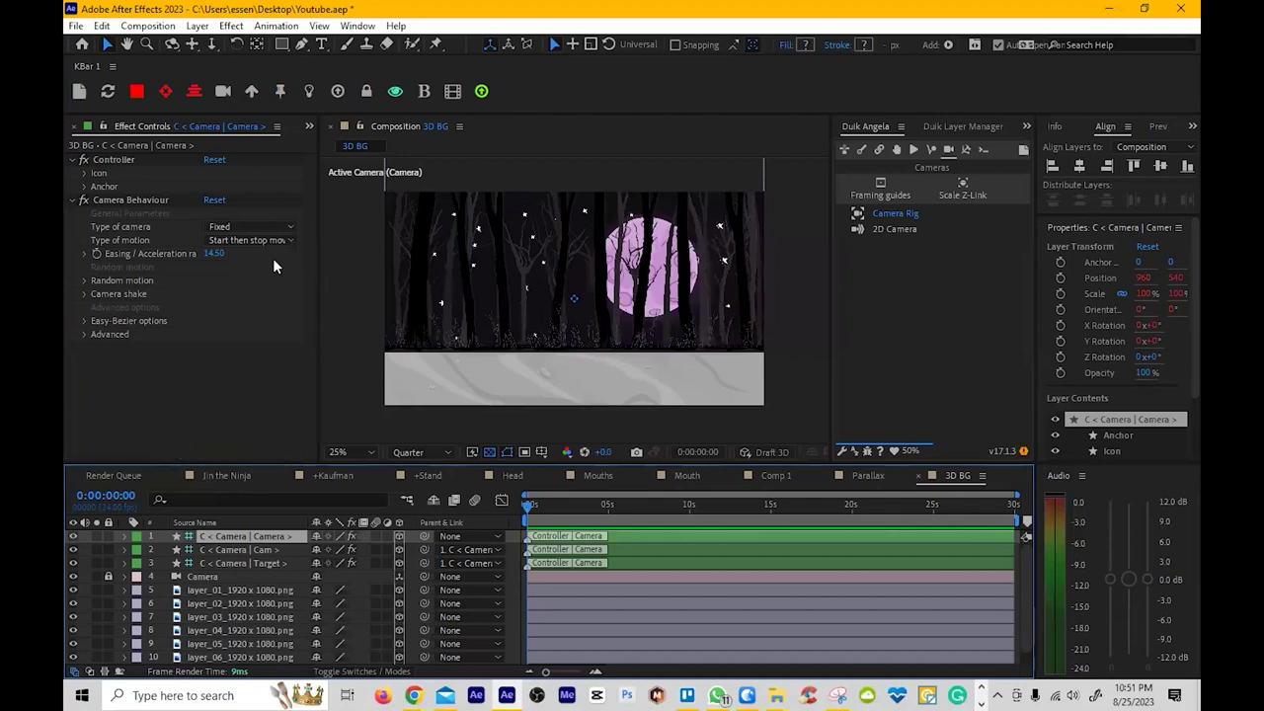
left_click(268, 227)
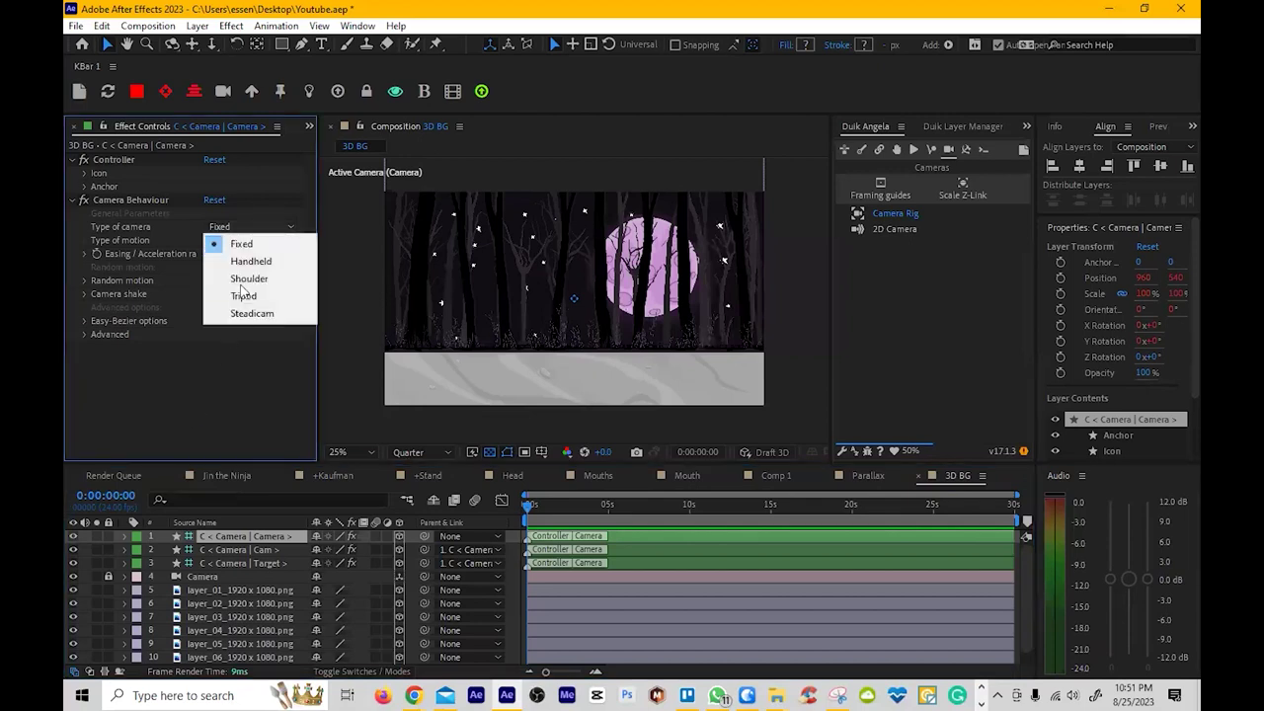
left_click(279, 220)
left_click(262, 242)
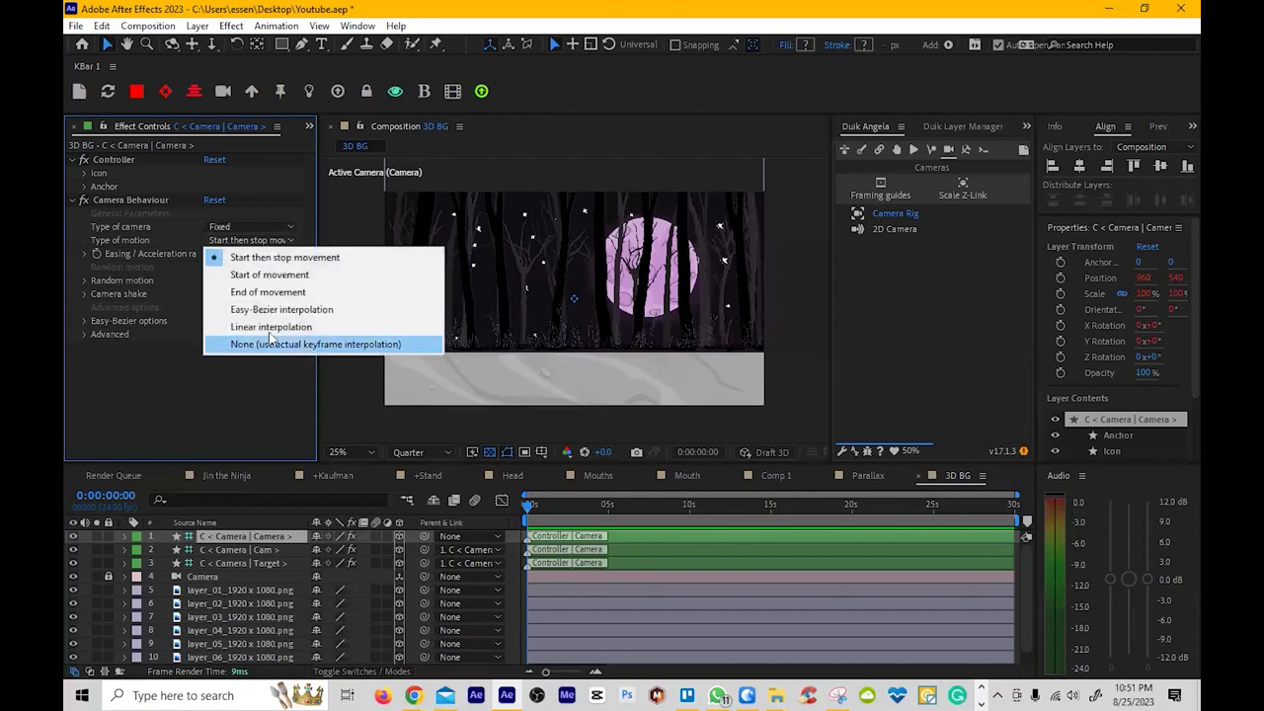
left_click(227, 411)
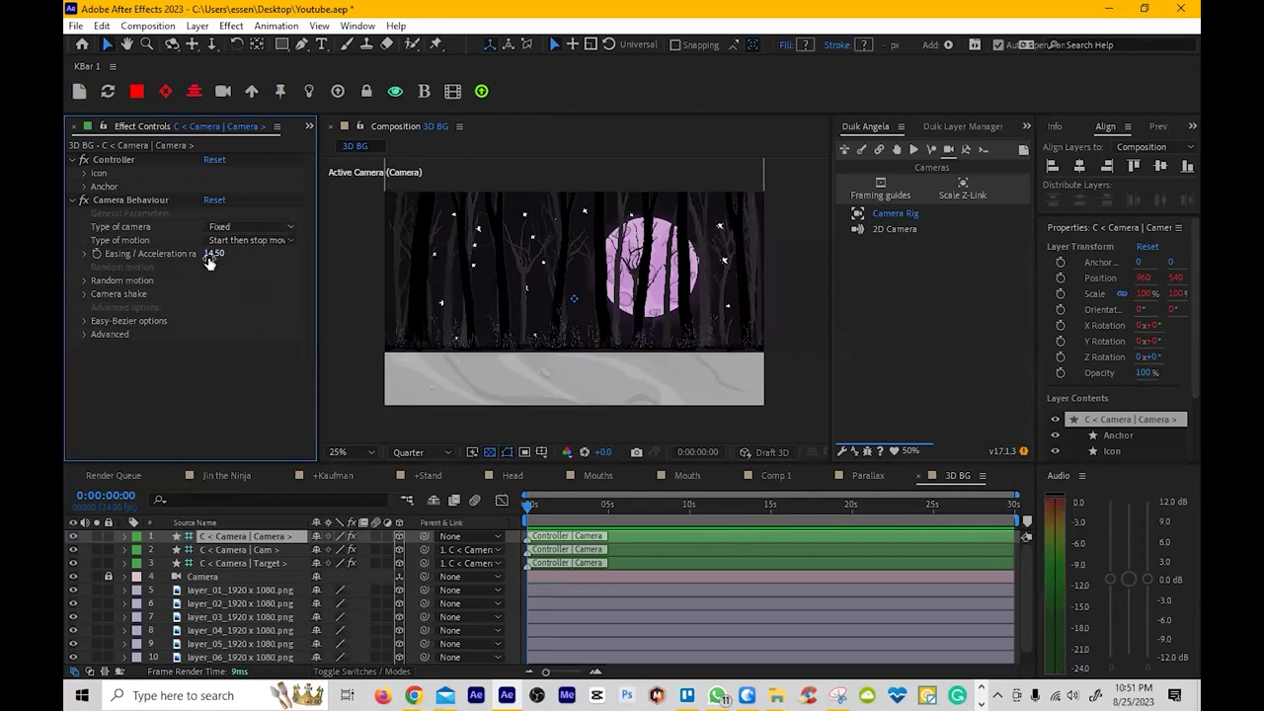
- Examine the random motion settings and the available camera types in the main camera controller's Camera Behaviour effect
left_click(85, 281)
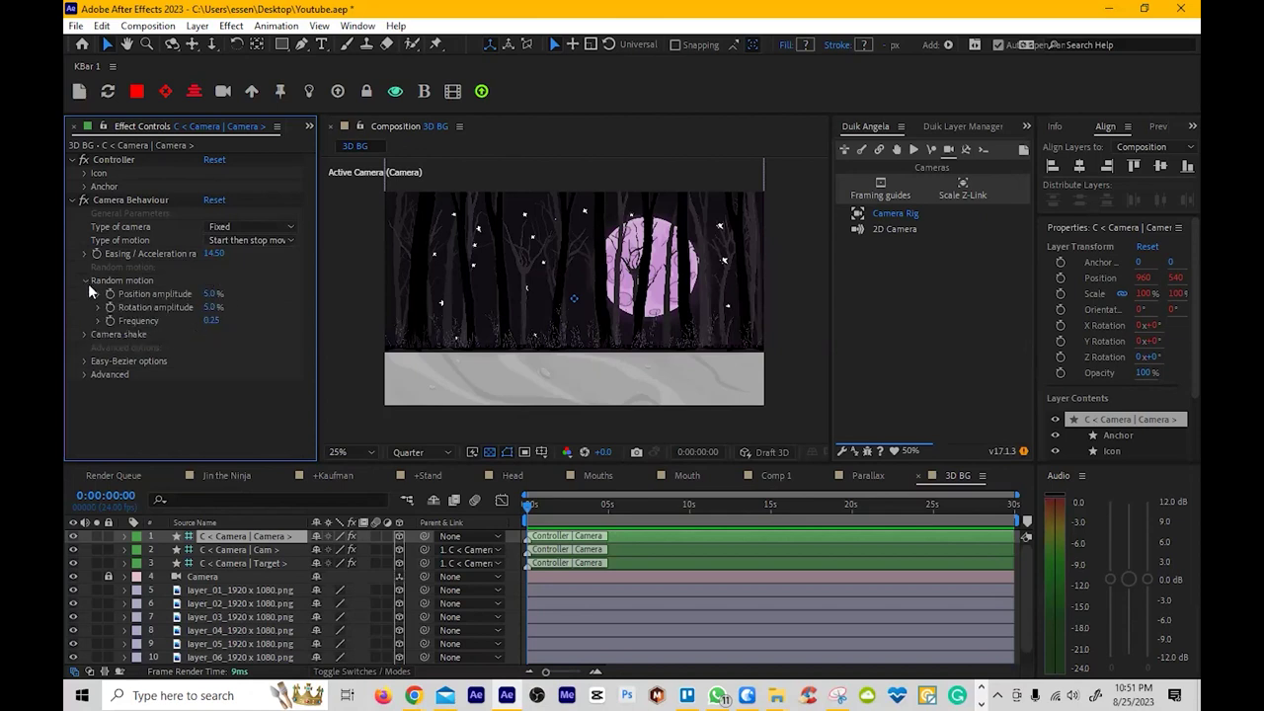
left_click(245, 226)
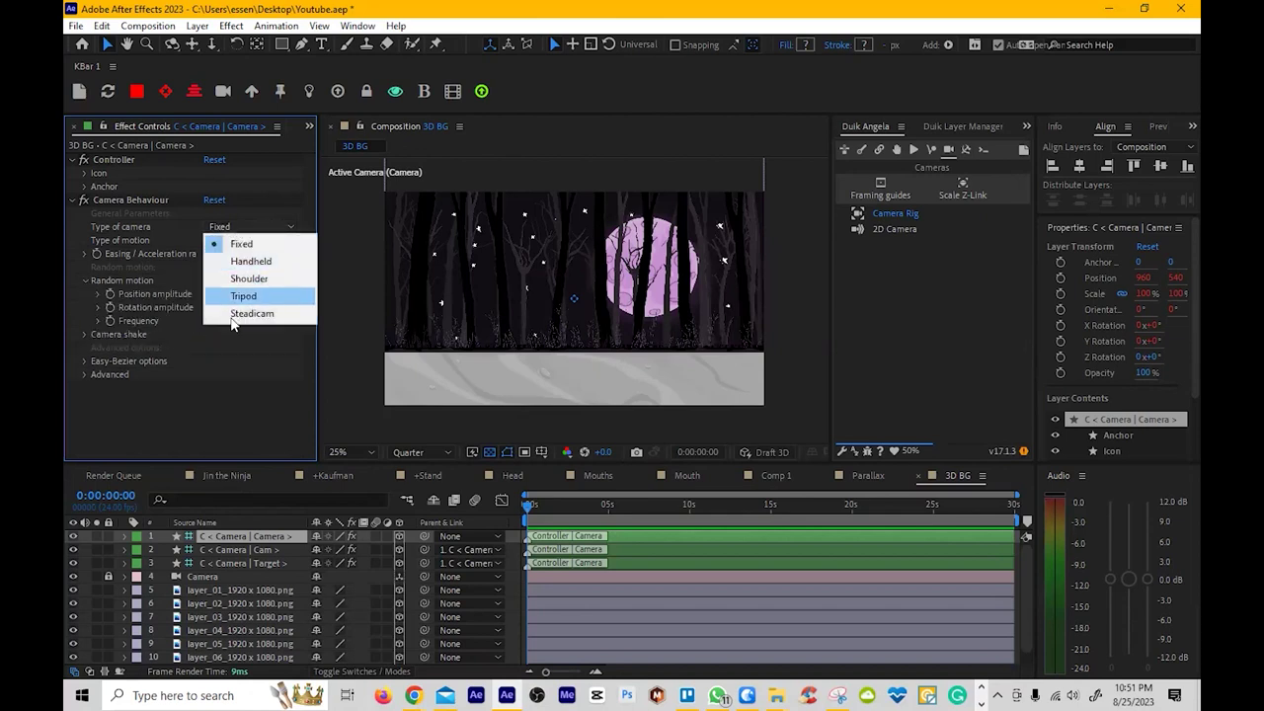
left_click(197, 416)
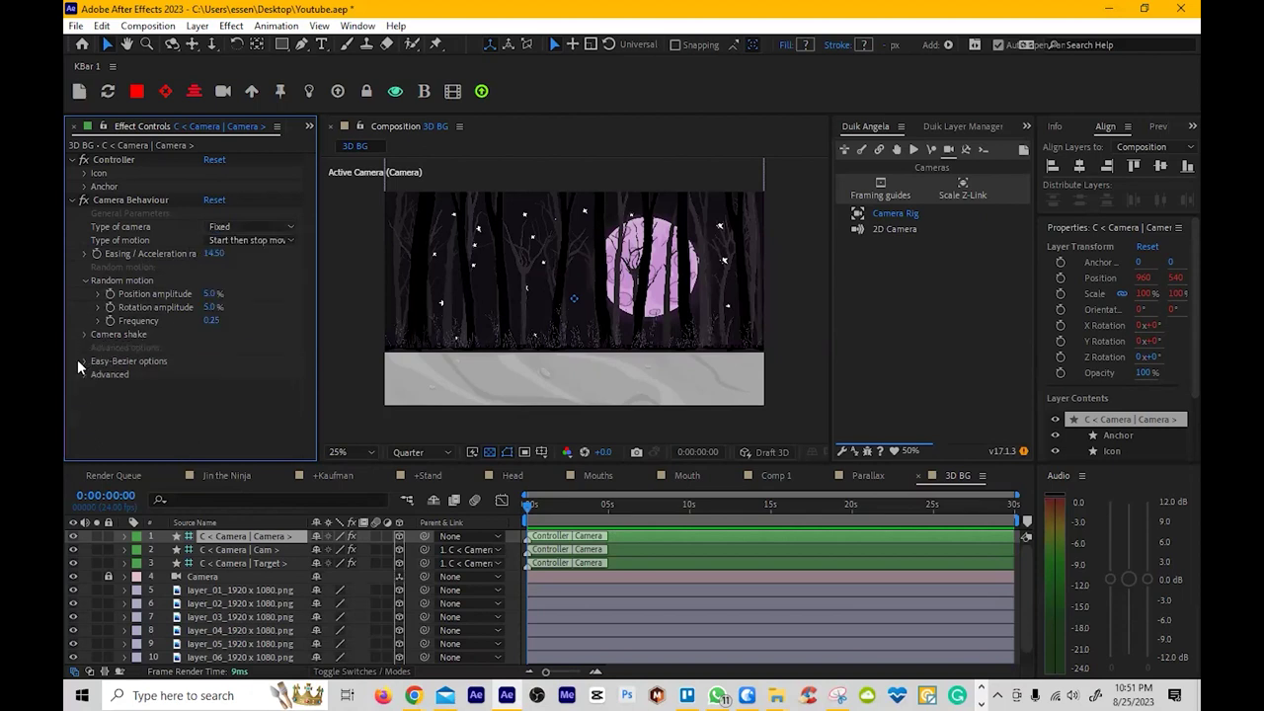
- Reveal the Cam controller's Position, test shifting it, and undo the shift
left_click(232, 549)
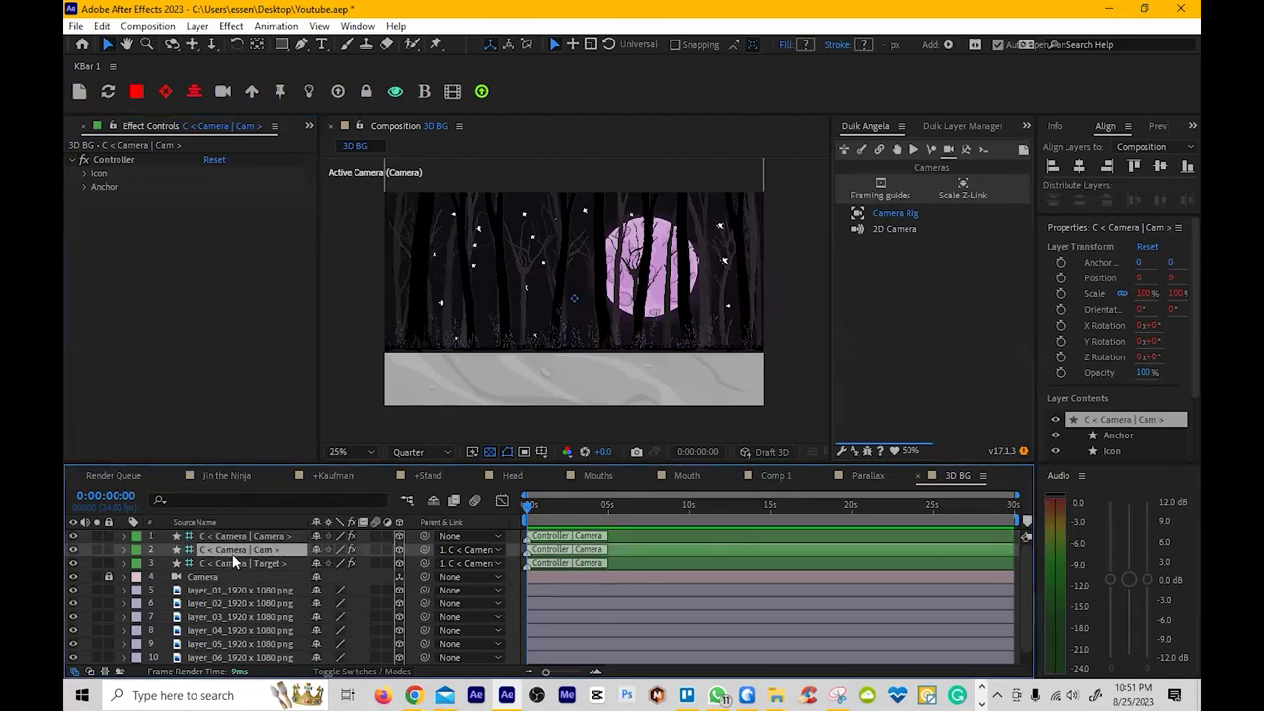
key("p")
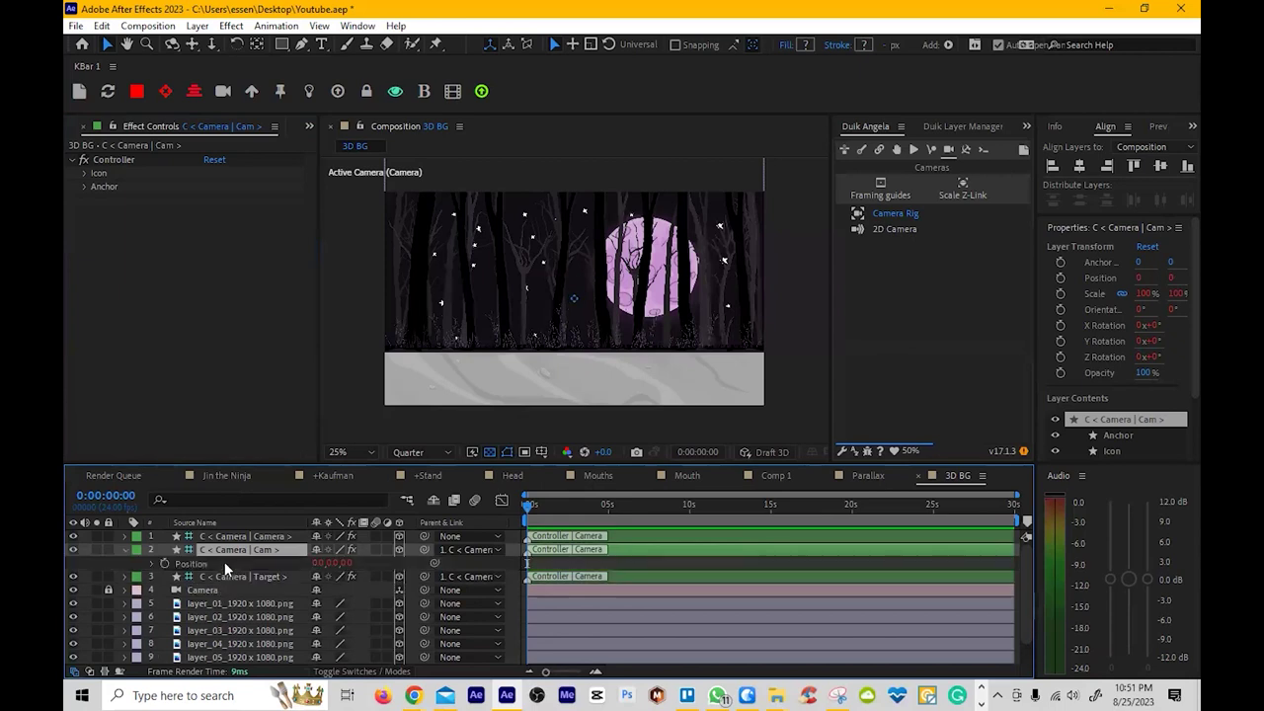
left_click_drag(331, 563, 137, 663)
key("ctrl+z")
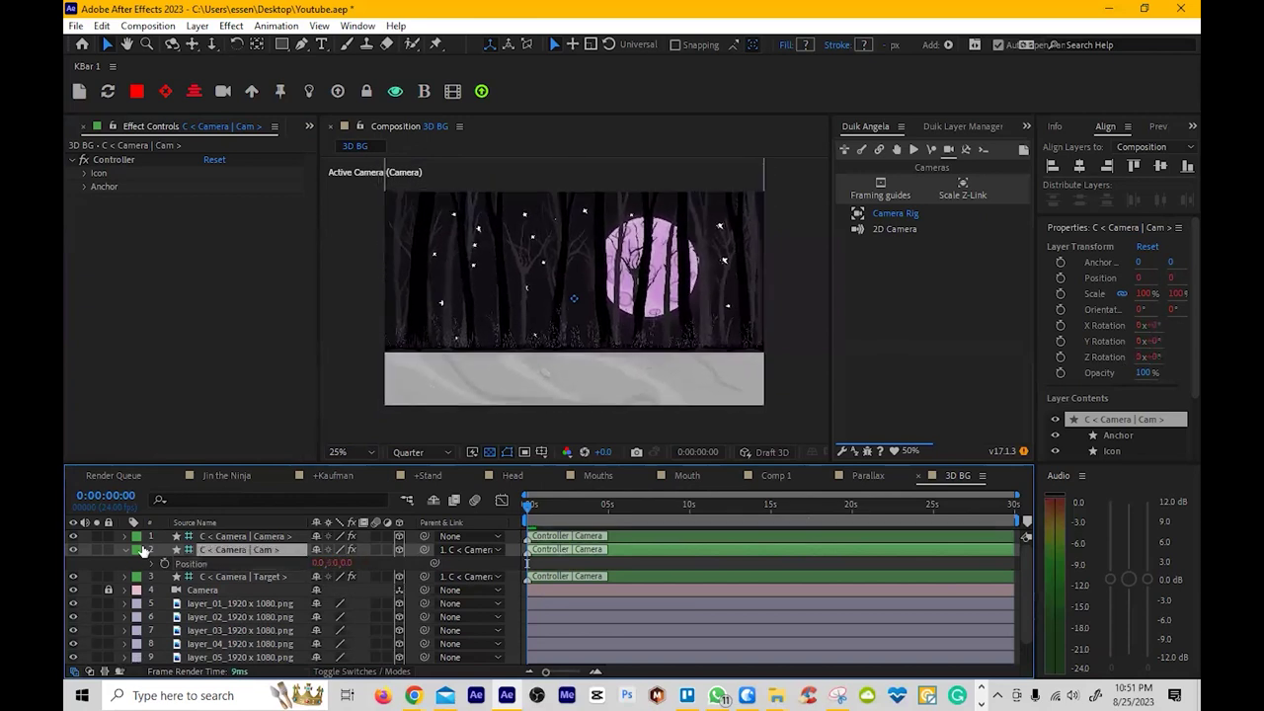
- Reveal the Target controller's Position, test changing its depth and vertical values, and undo each change
left_click(205, 576)
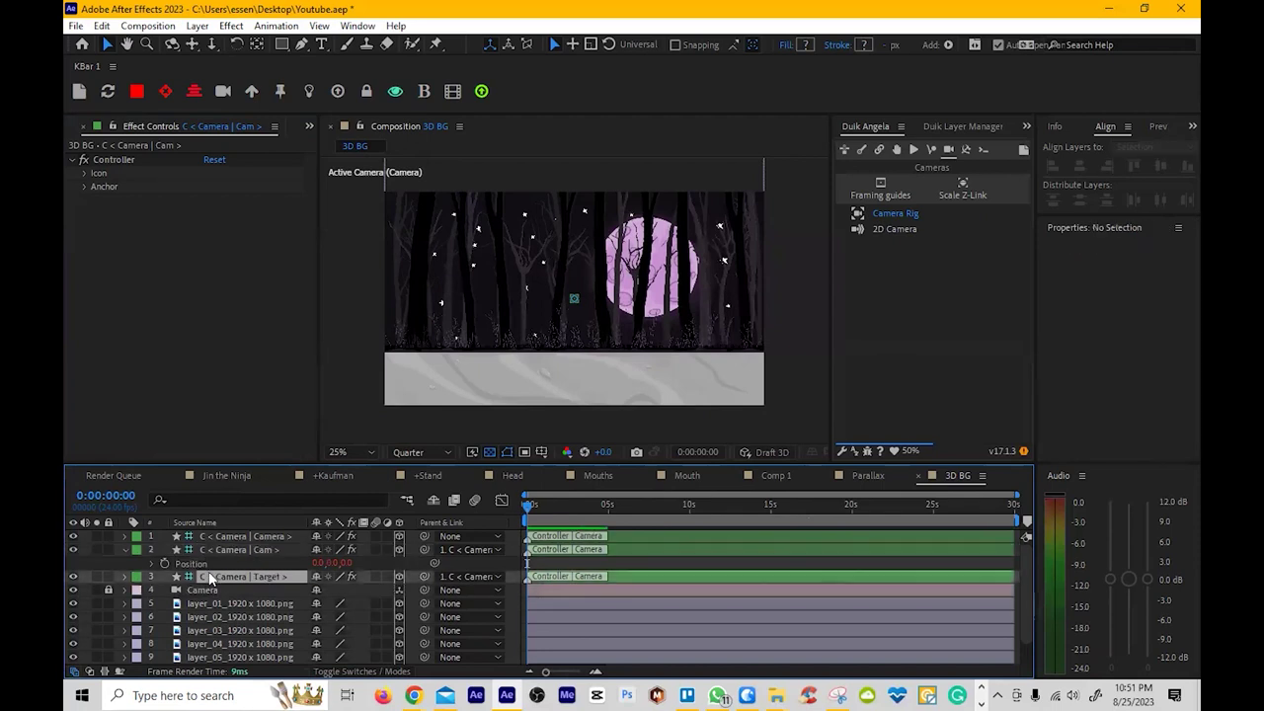
key("p")
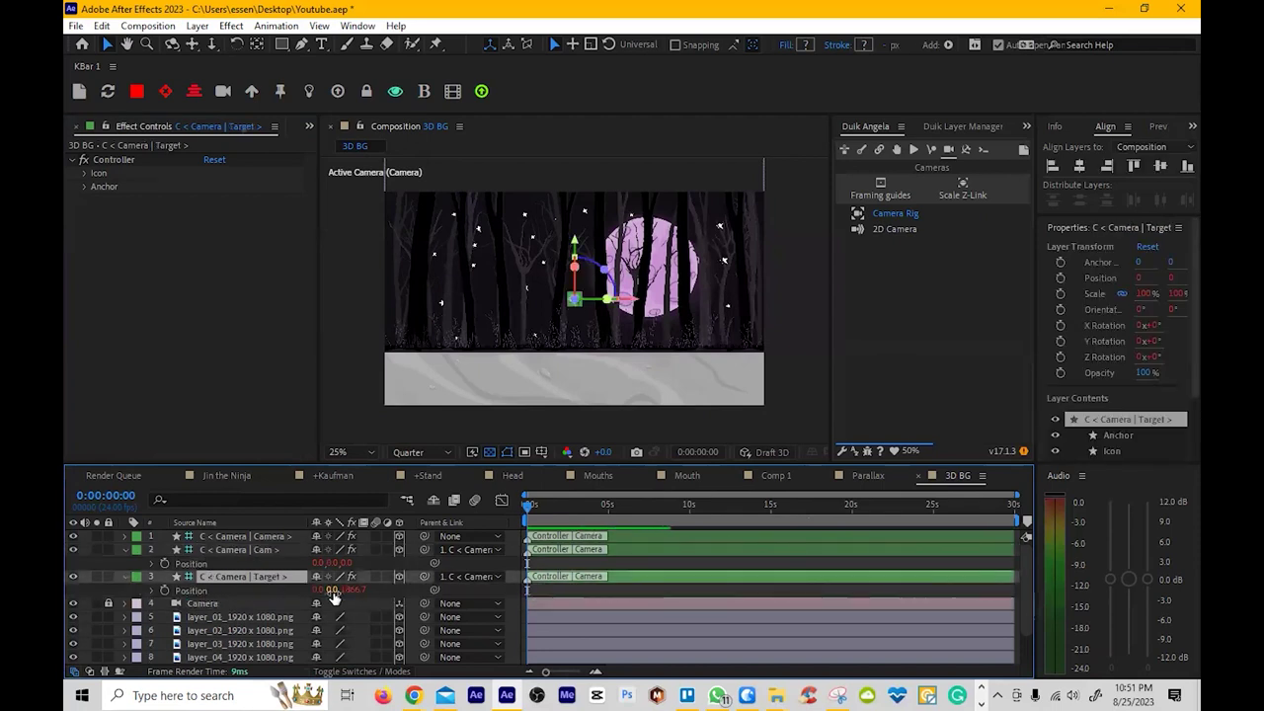
left_click_drag(350, 591, 444, 593)
key("ctrl+z")
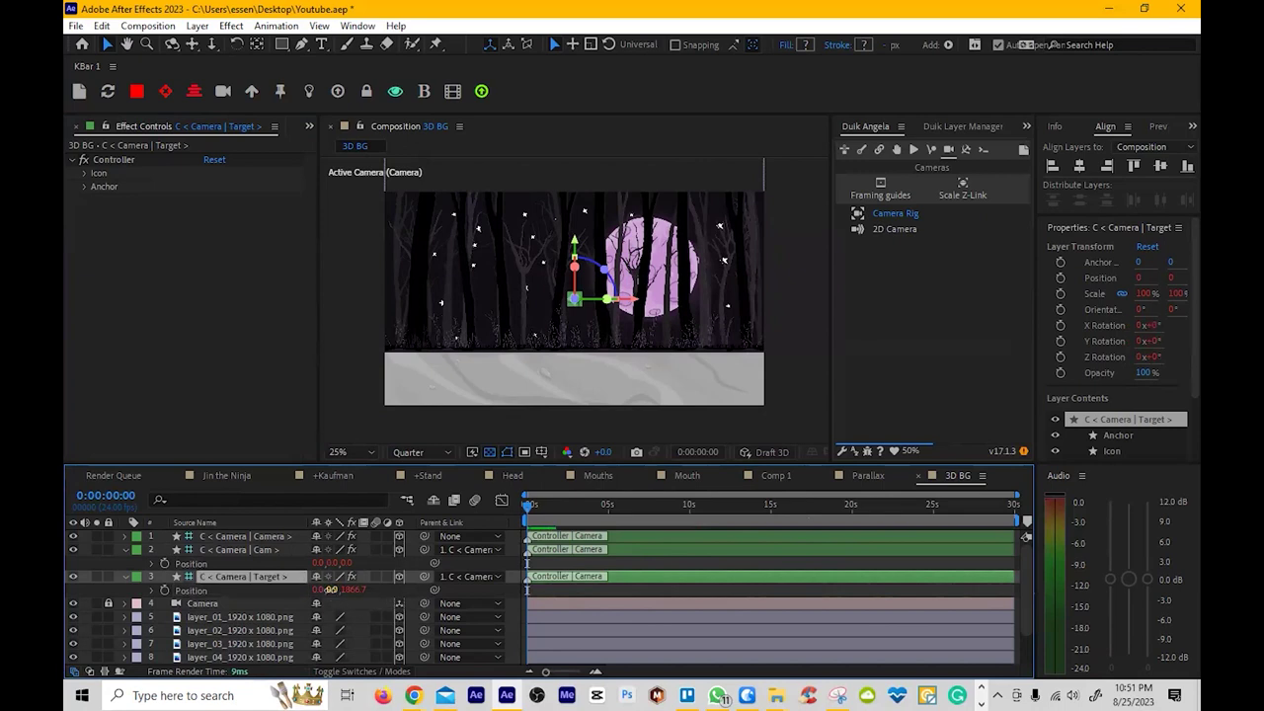
left_click_drag(327, 590, 407, 604)
key("ctrl+z")
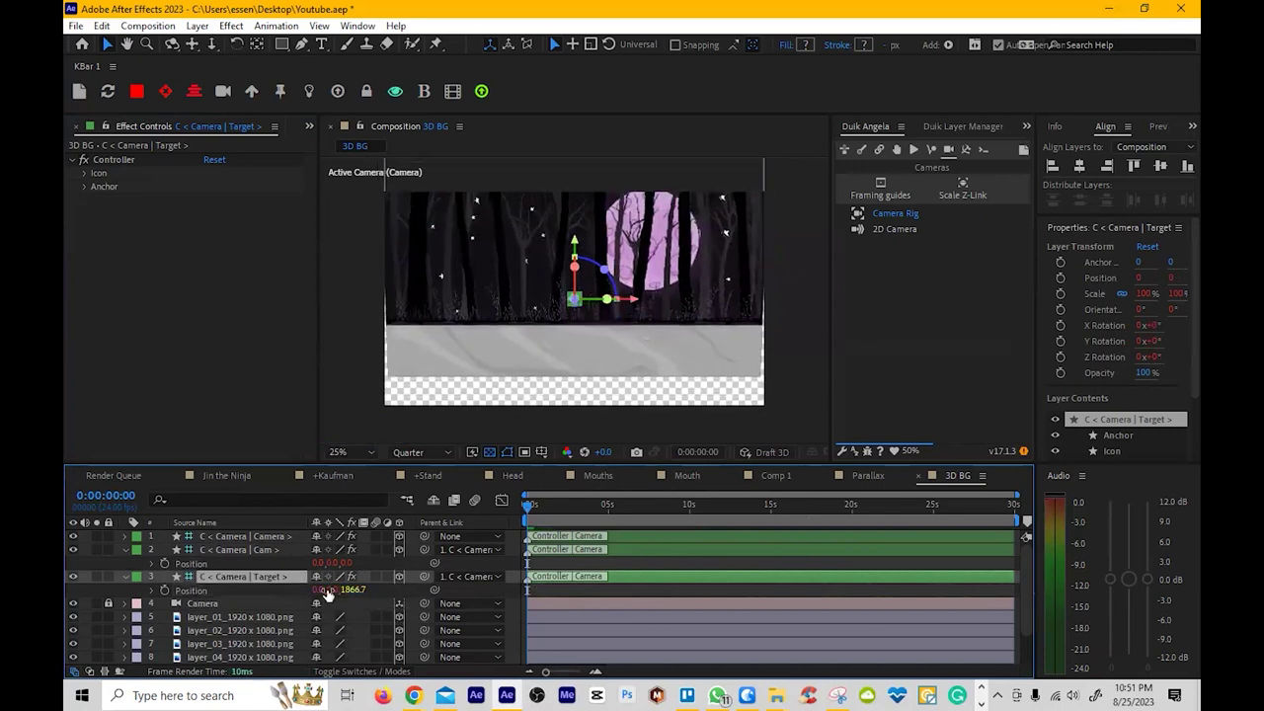
- Reveal the main camera controller's Position, test its Y, Z and X values one by one, and undo each change
left_click(257, 539)
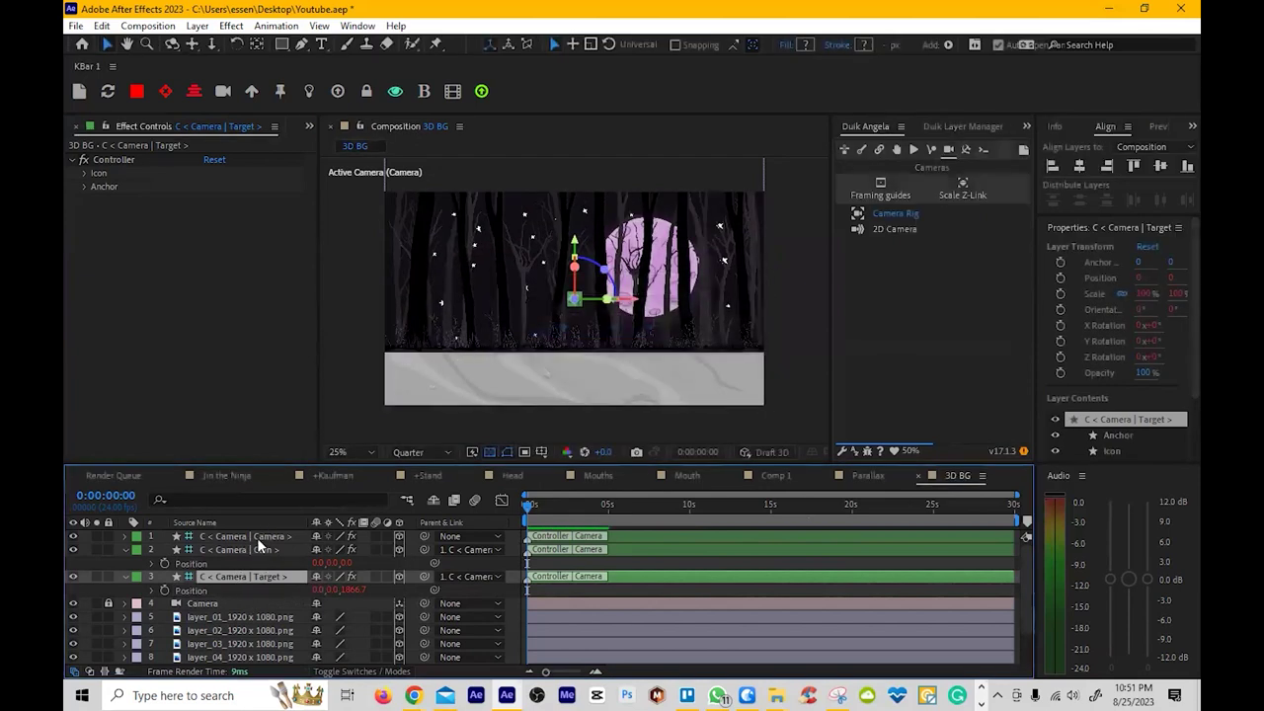
left_click(122, 532)
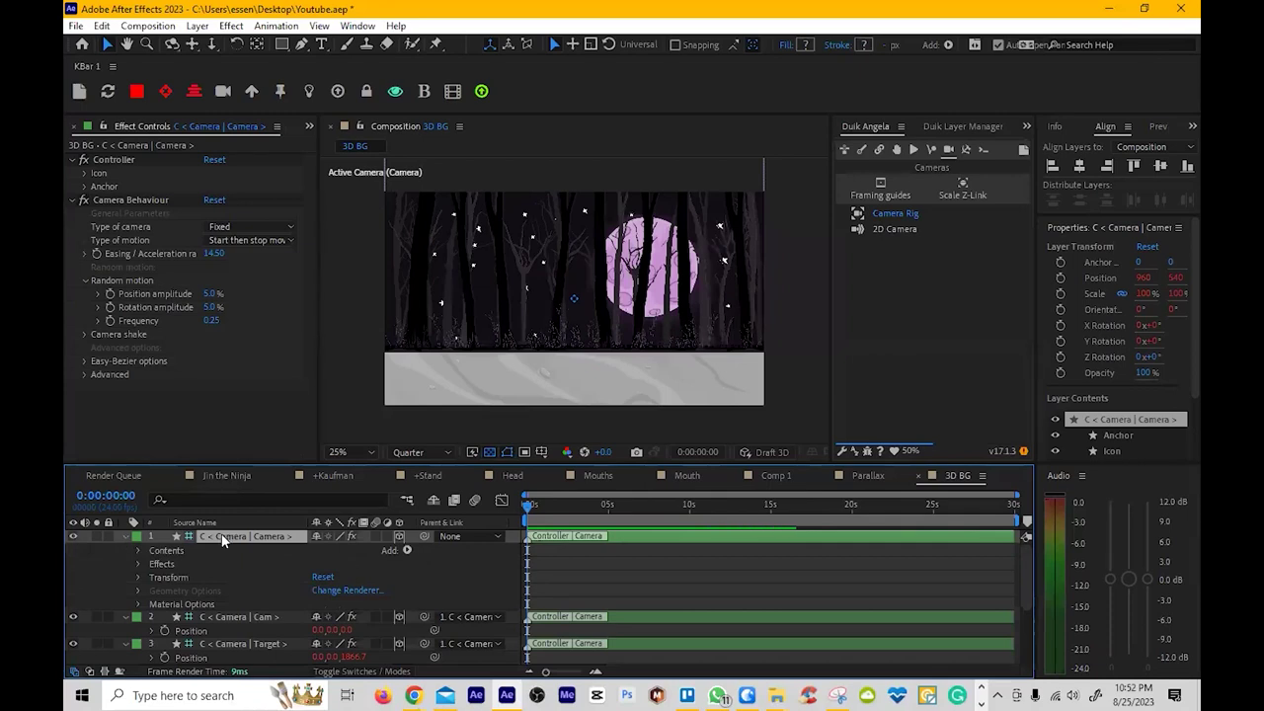
key("p")
left_click_drag(346, 549, 457, 544)
key("ctrl+z")
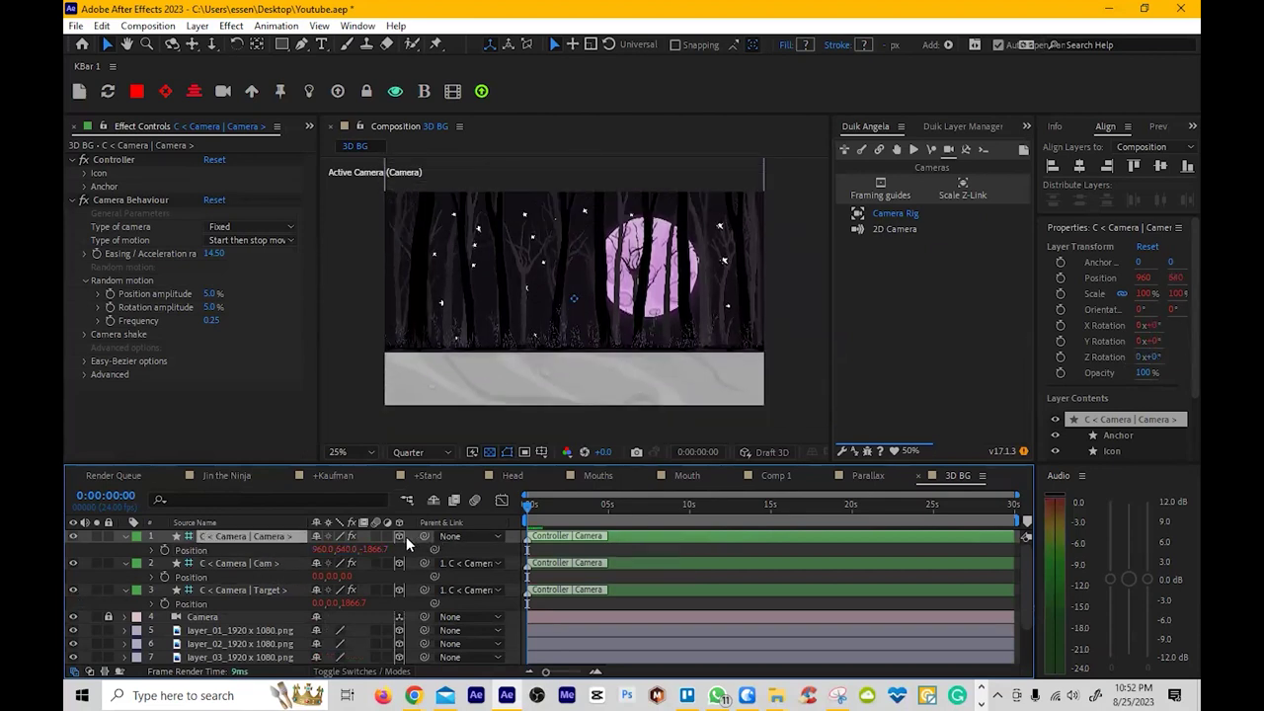
left_click_drag(380, 549, 760, 588)
key("ctrl+z")
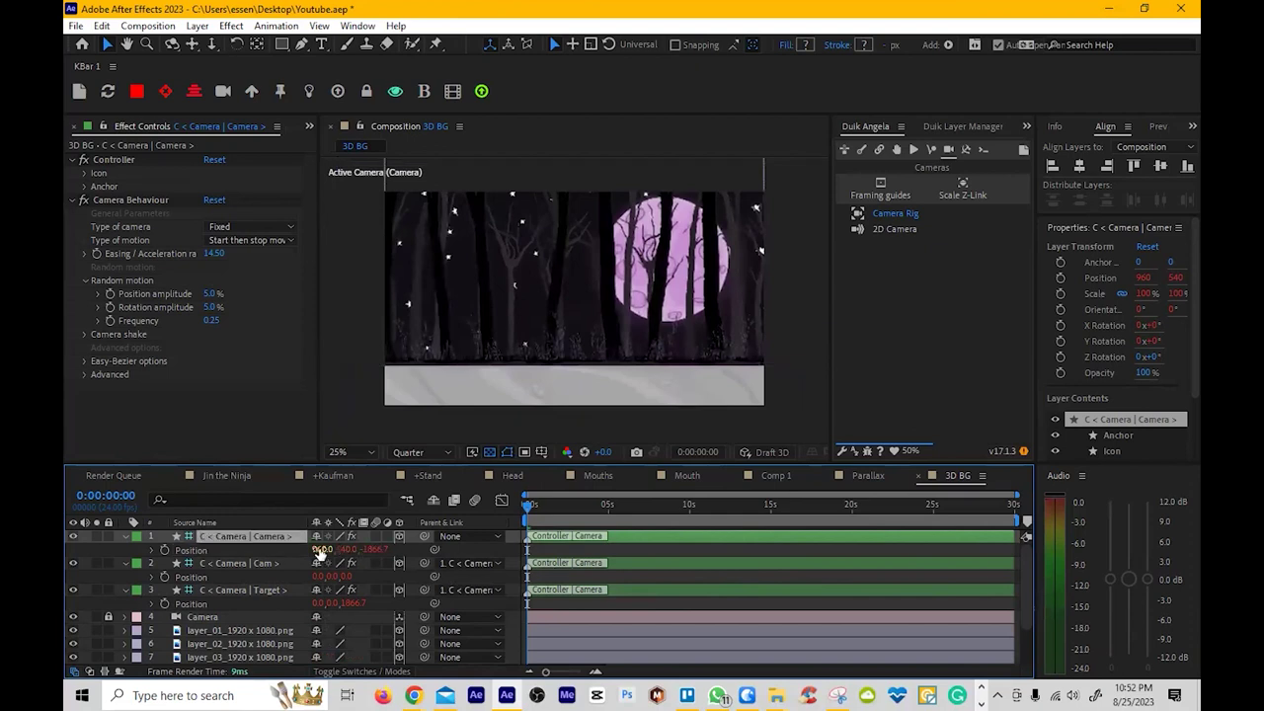
left_click_drag(326, 549, 412, 565)
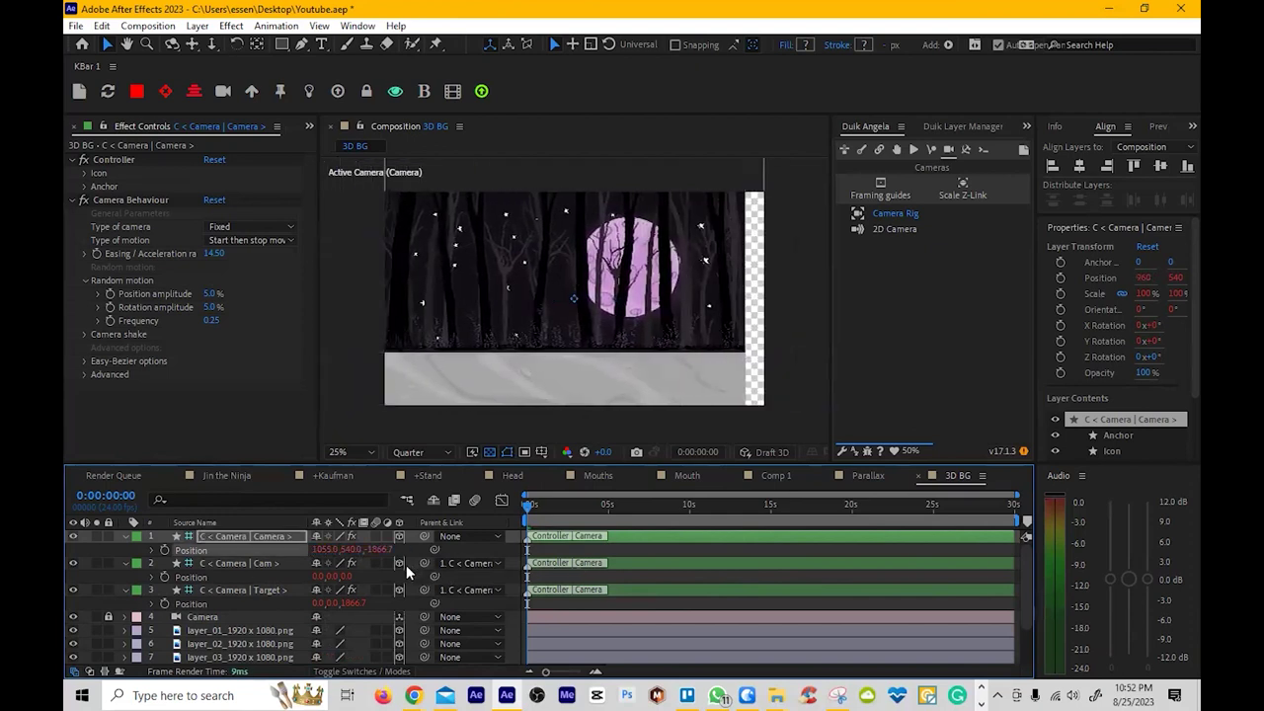
key("ctrl+z")
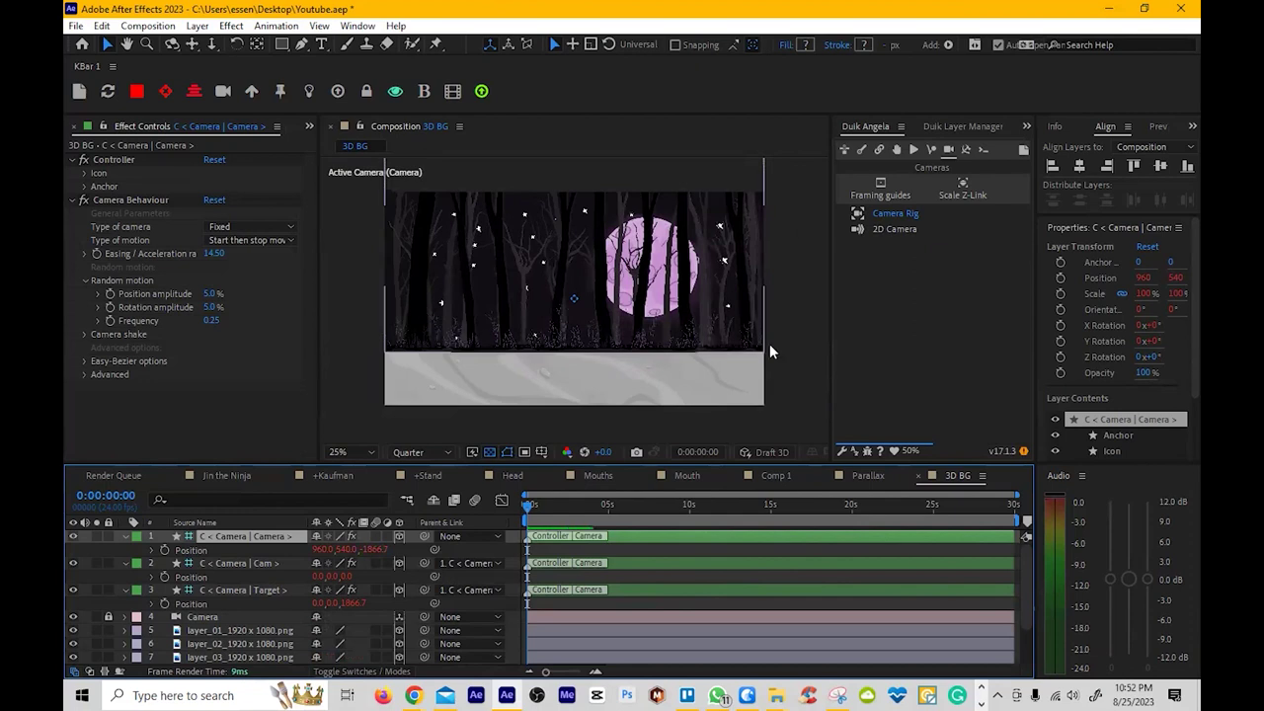
- Apply Duik's Scale Z-Link to the seven image layers, layer_01 through layer_07
left_click_drag(833, 331, 789, 331)
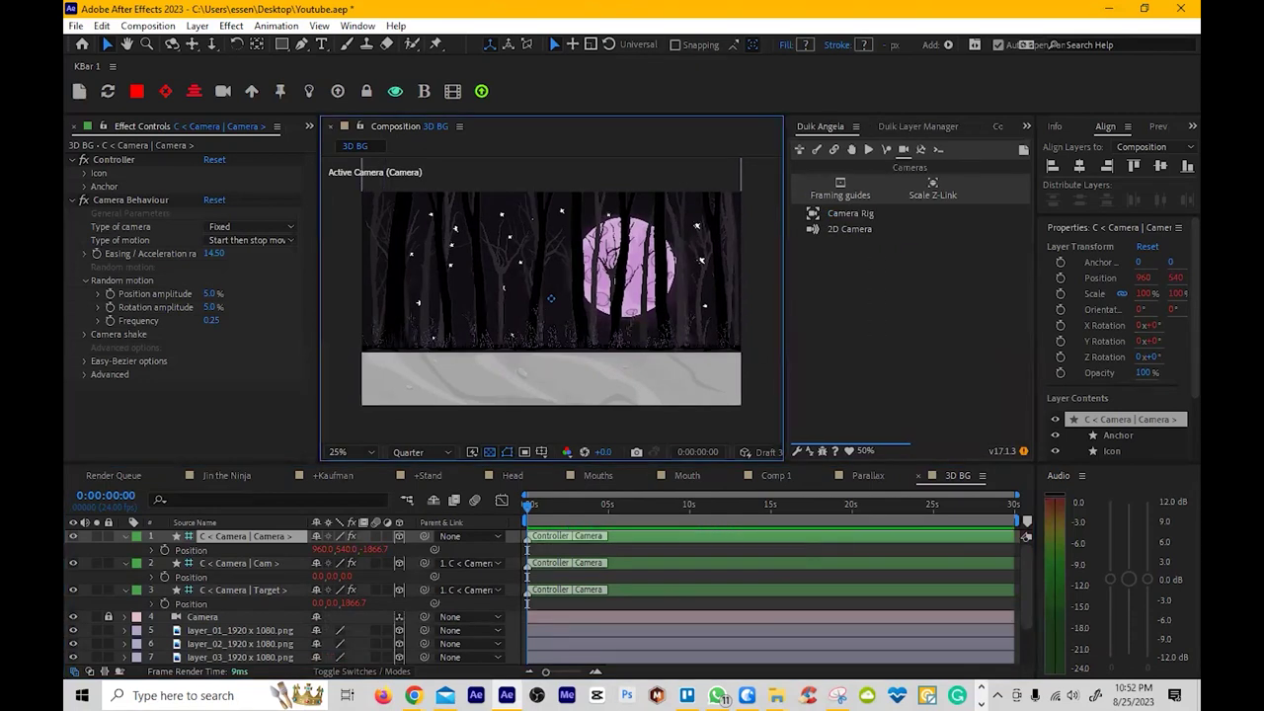
left_click(264, 629)
scroll(262, 628, "down", 2)
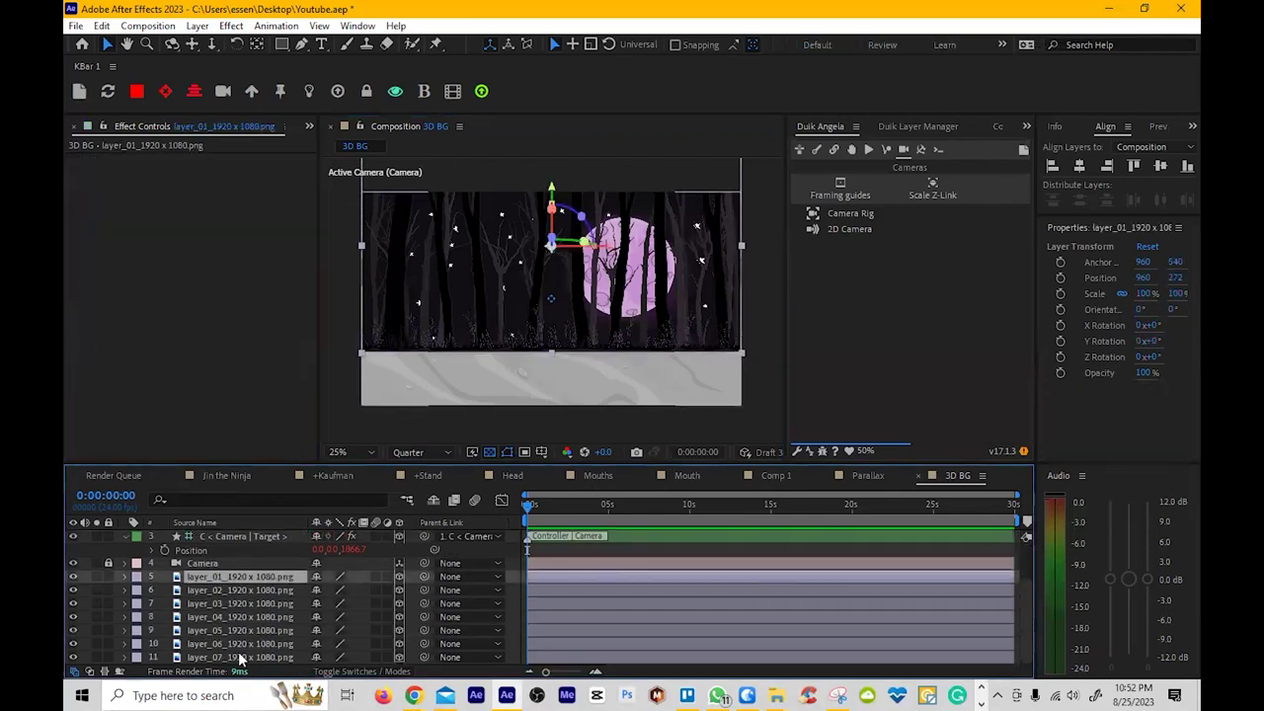
left_click(240, 657, "shift")
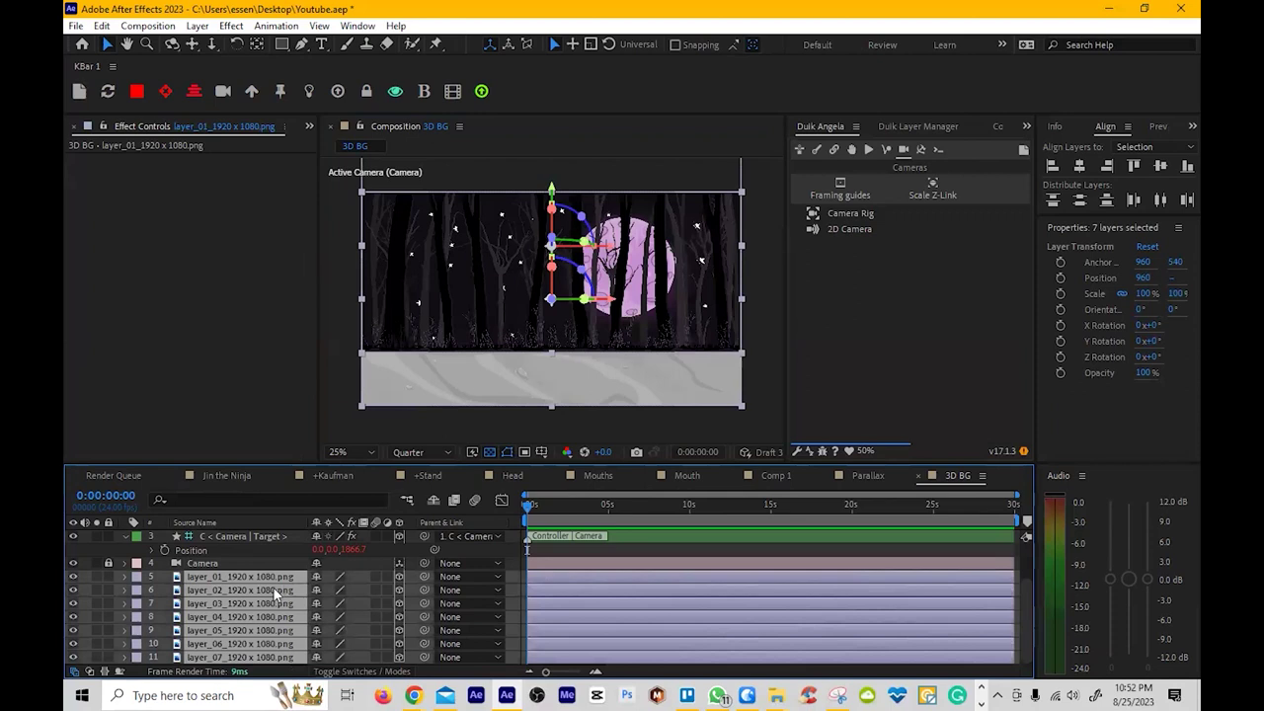
left_click(933, 189)
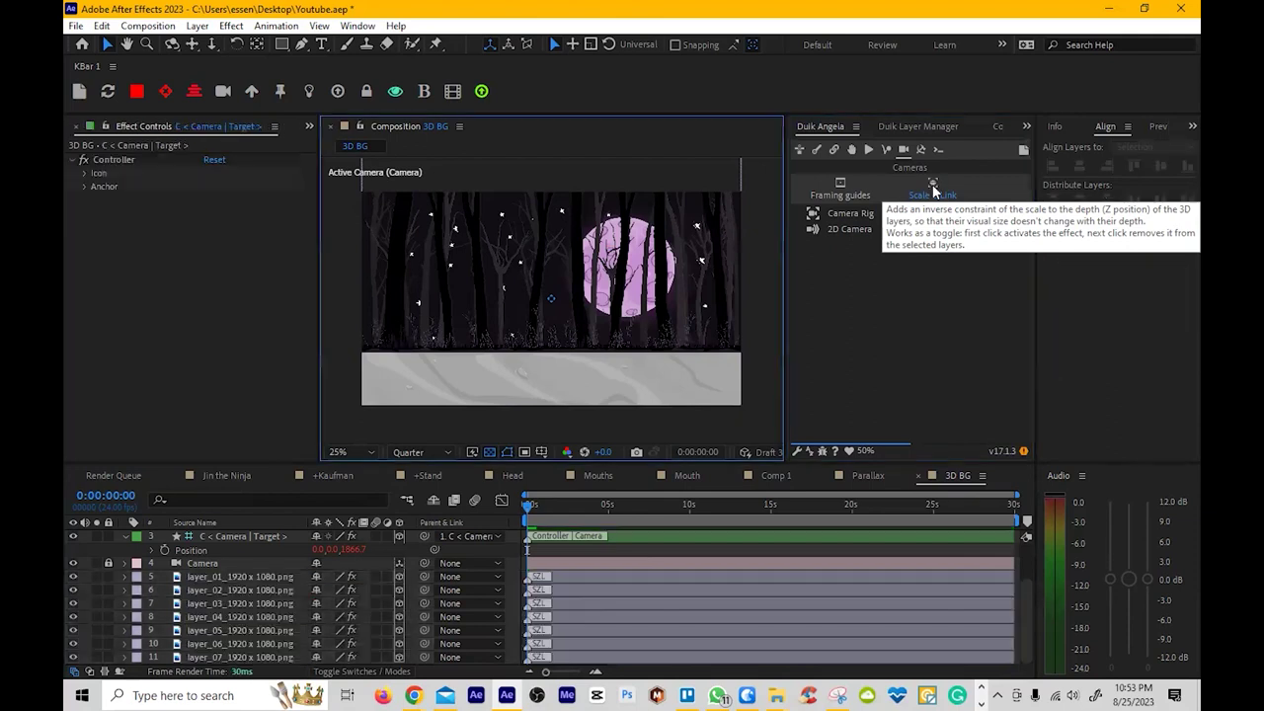
- Check the Scale Z-Link effect on layer_02, and inspect layer_01, layer_02 and layer_03 in turn alongside the Top view
left_click(231, 587)
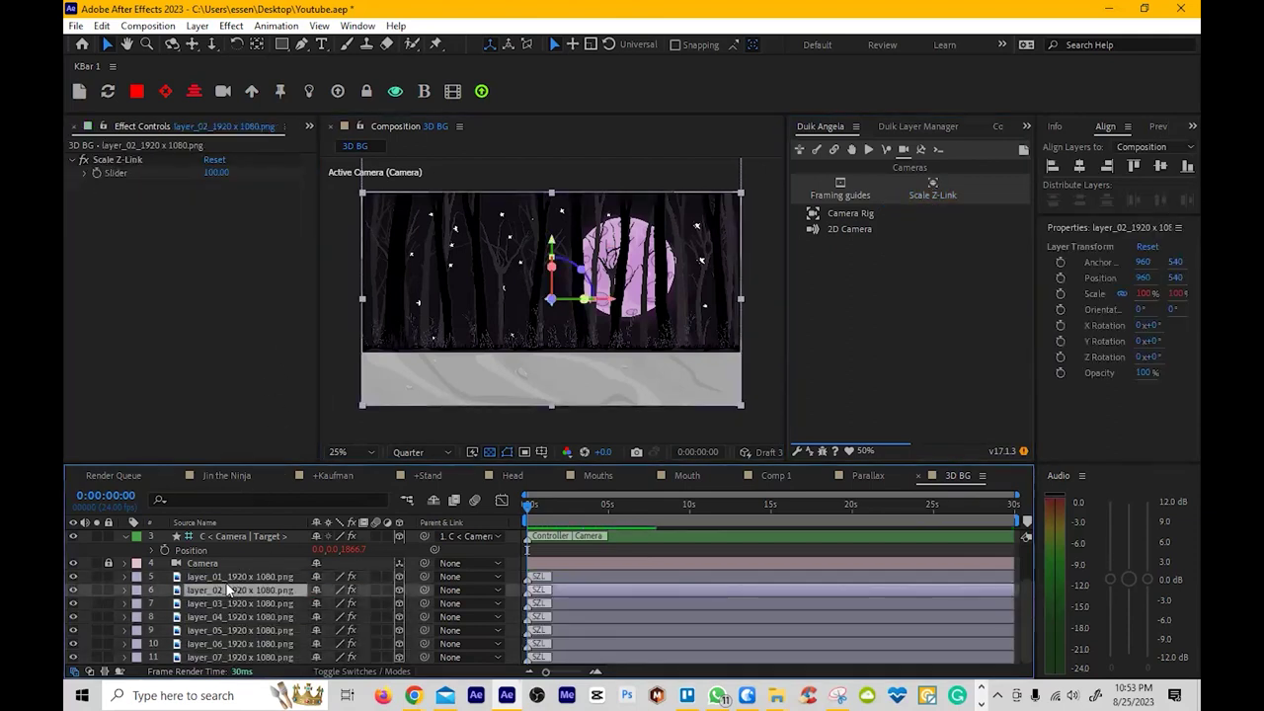
left_click(229, 577)
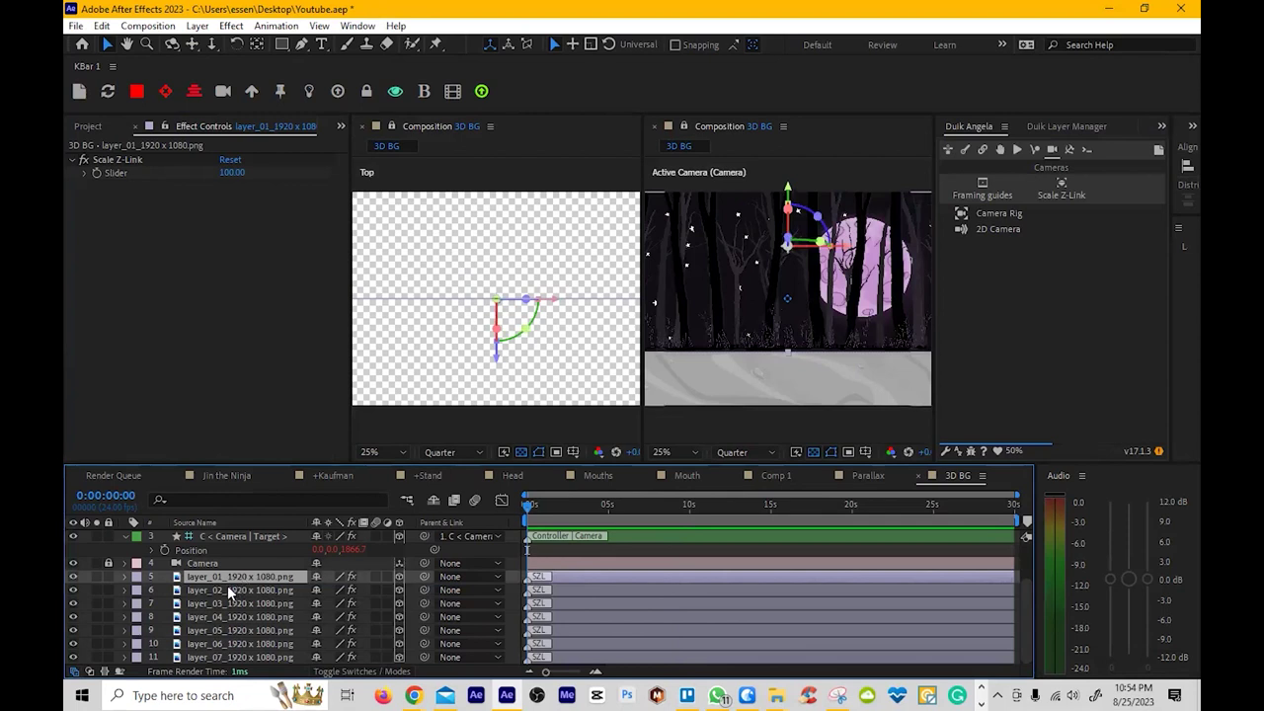
left_click(230, 591)
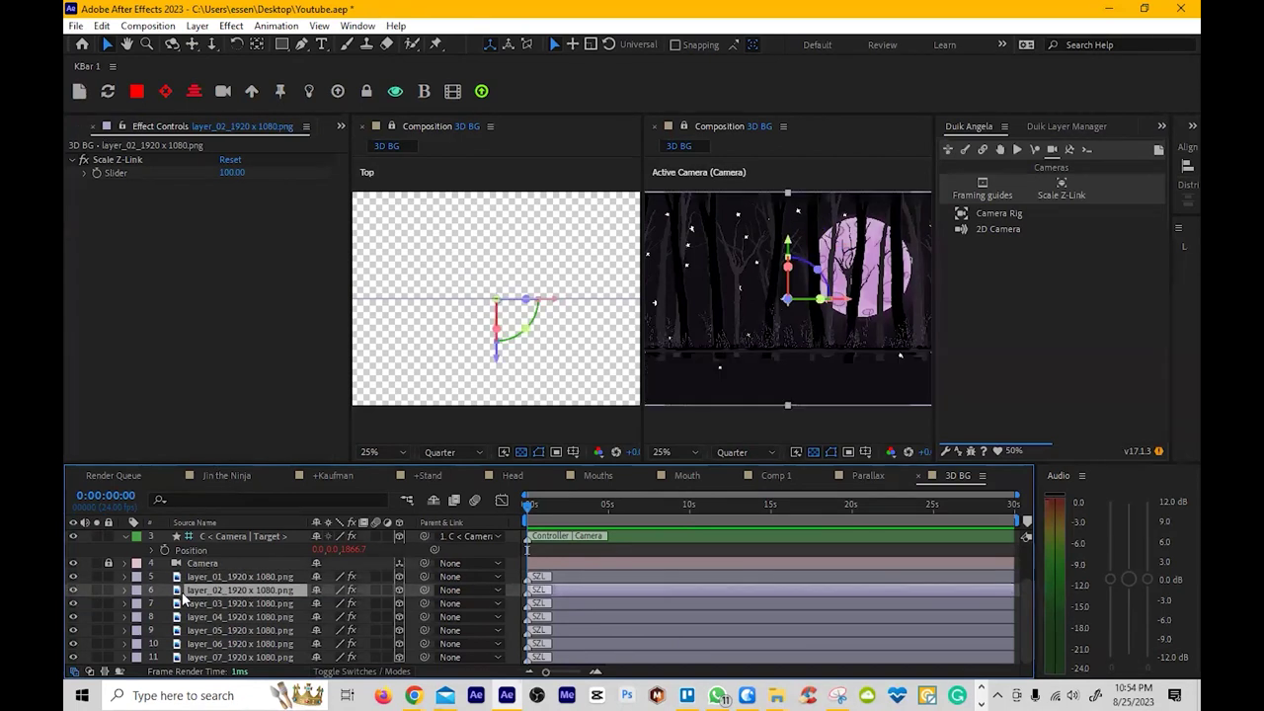
left_click(210, 604)
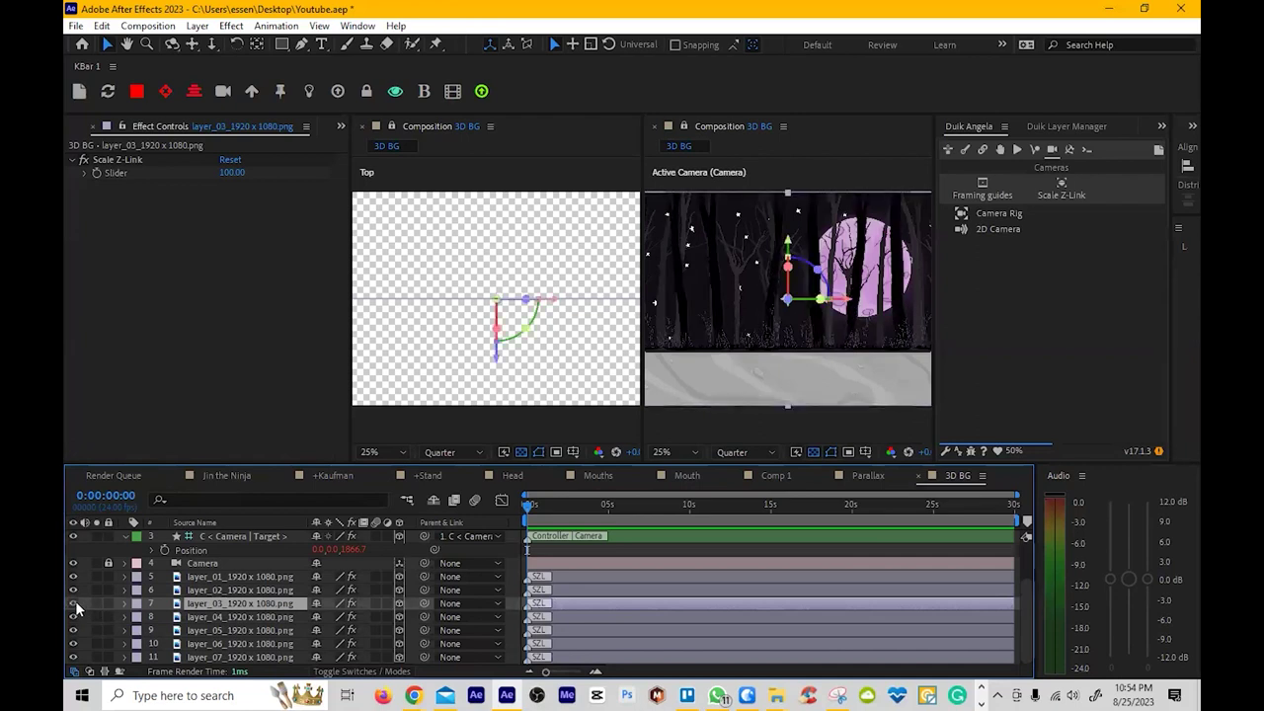
- Move layer_04 above layer_03 in the stack and push layer_04 slightly back in depth, with layer_03 farther behind it
left_click_drag(210, 615, 207, 600)
left_click_drag(498, 359, 501, 357)
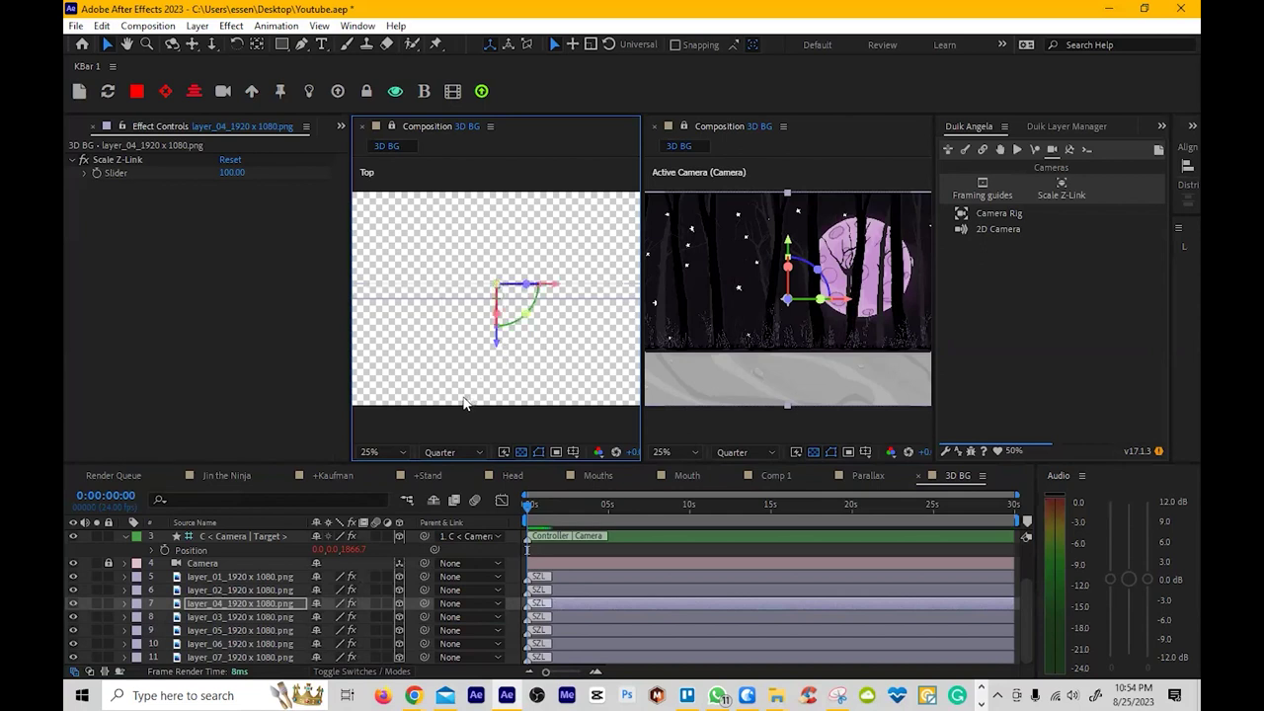
left_click(240, 617)
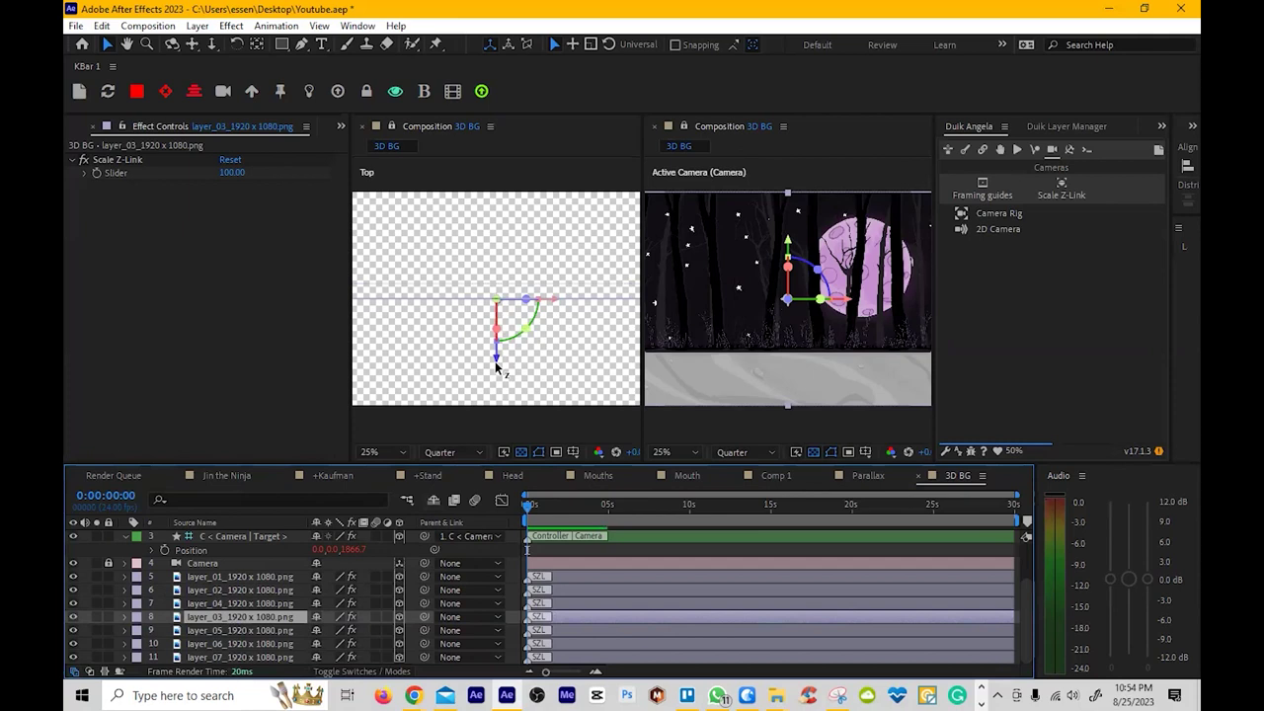
left_click_drag(501, 354, 504, 294)
- Push layer_05 back in depth to about Z 264, layer_06 behind it, and layer_07 farthest back
left_click(195, 632)
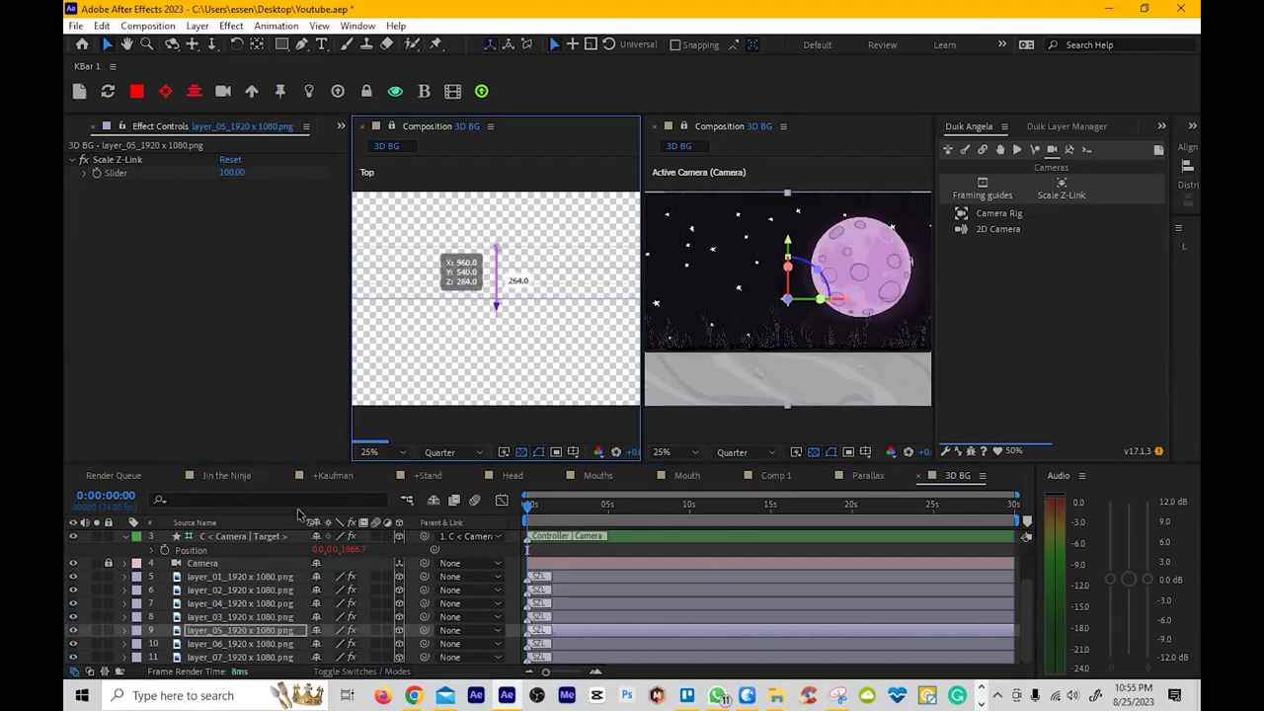
left_click(243, 642)
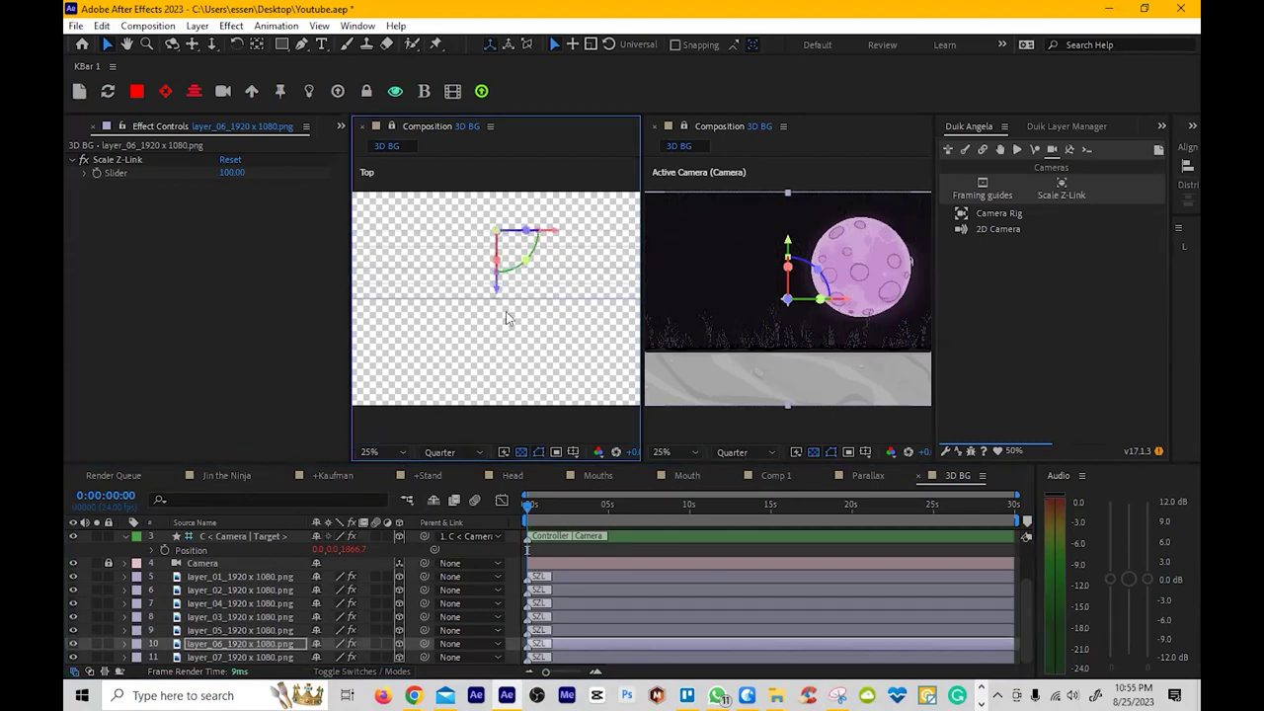
left_click(271, 657)
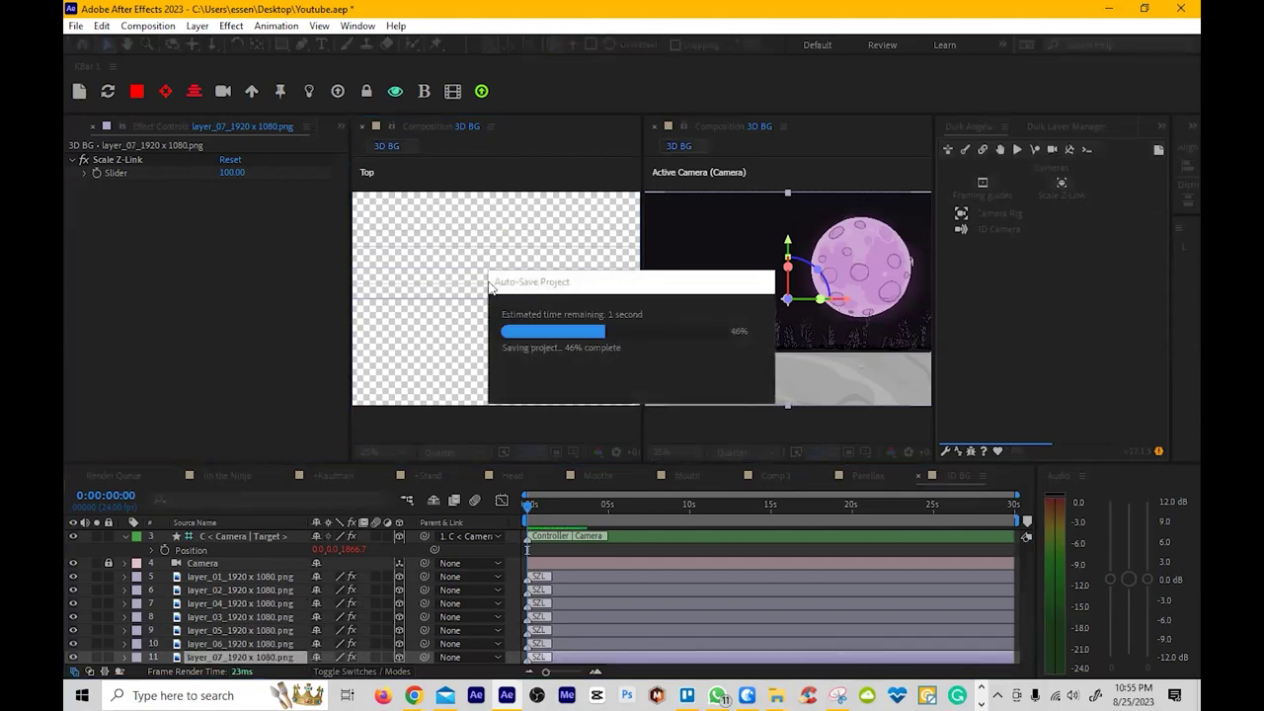
scroll(487, 291, "down", 1)
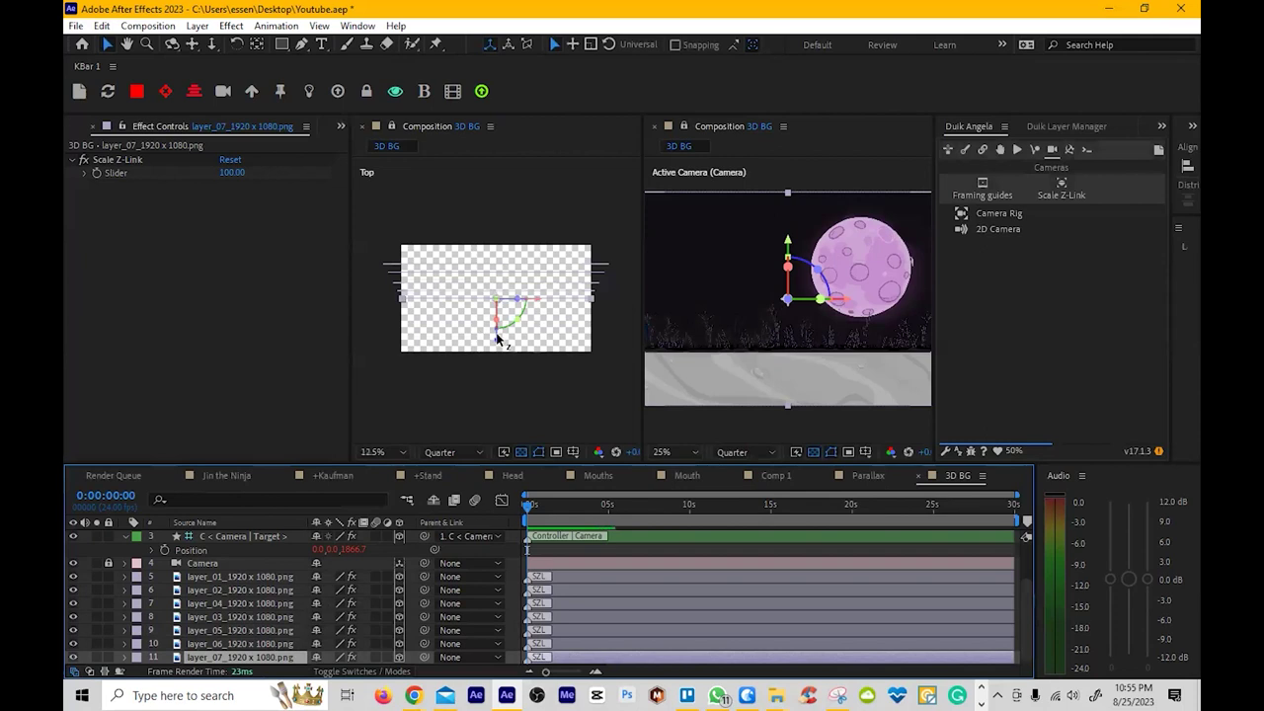
left_click_drag(497, 343, 504, 283)
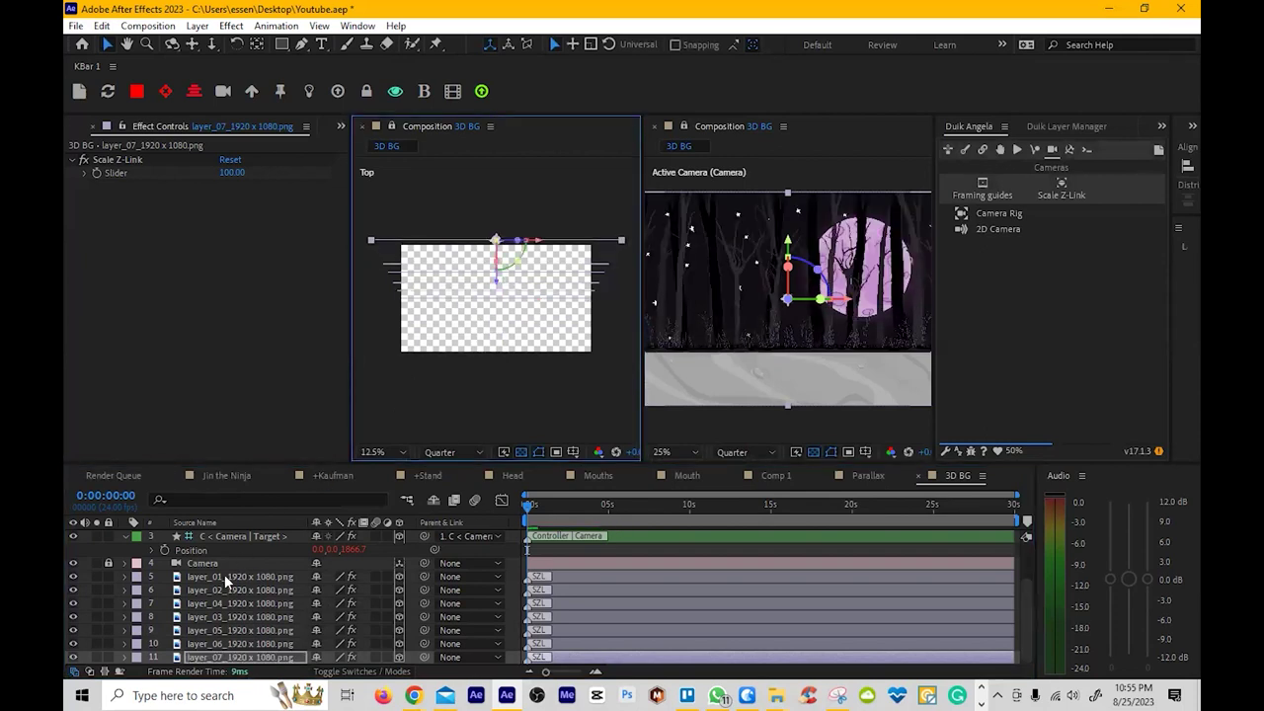
- Select image layers layer_01 through layer_07 and toggle Duik's Scale Z-Link off for all of them
scroll(225, 582, "up", 2)
left_click(237, 537)
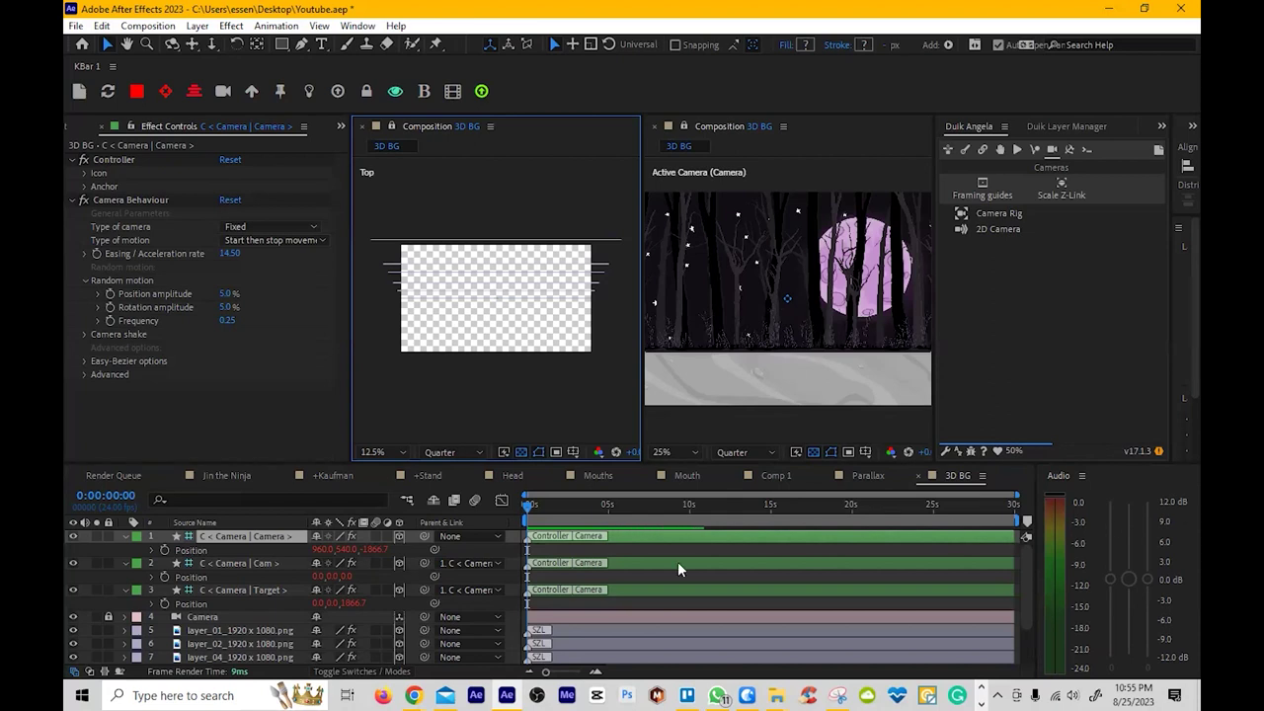
left_click(248, 634)
scroll(253, 639, "down", 2)
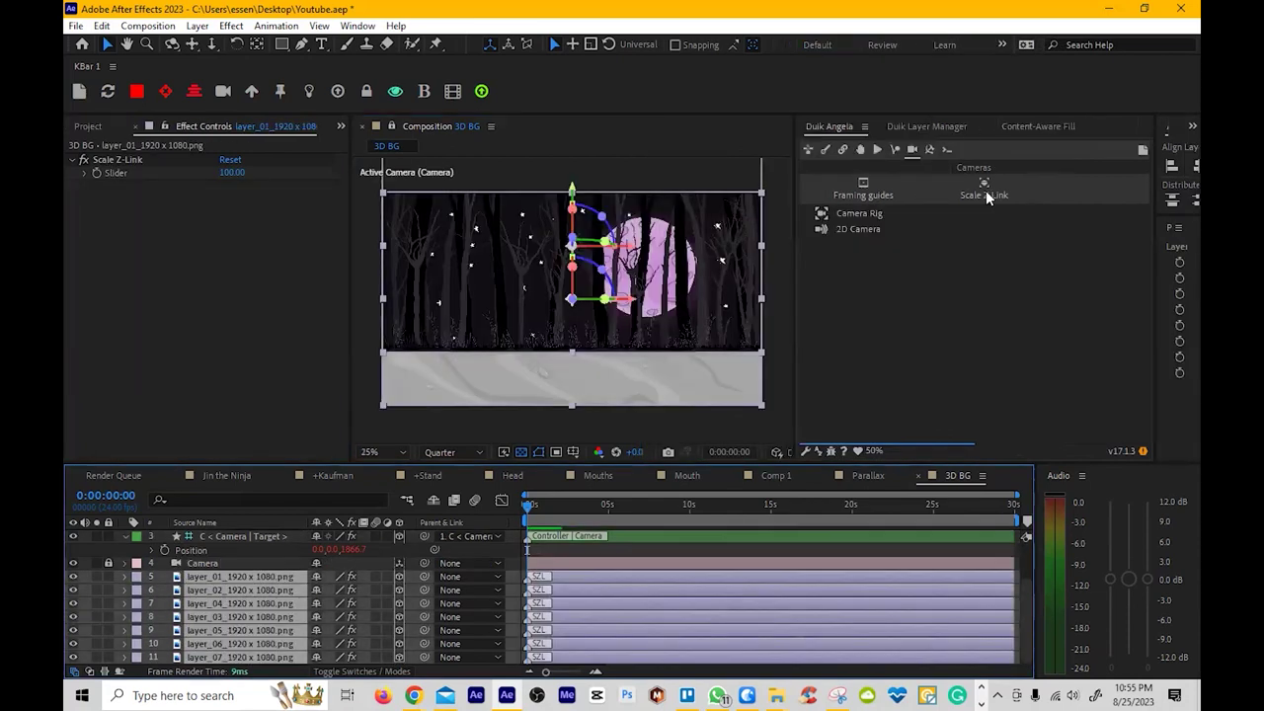
left_click(984, 187)
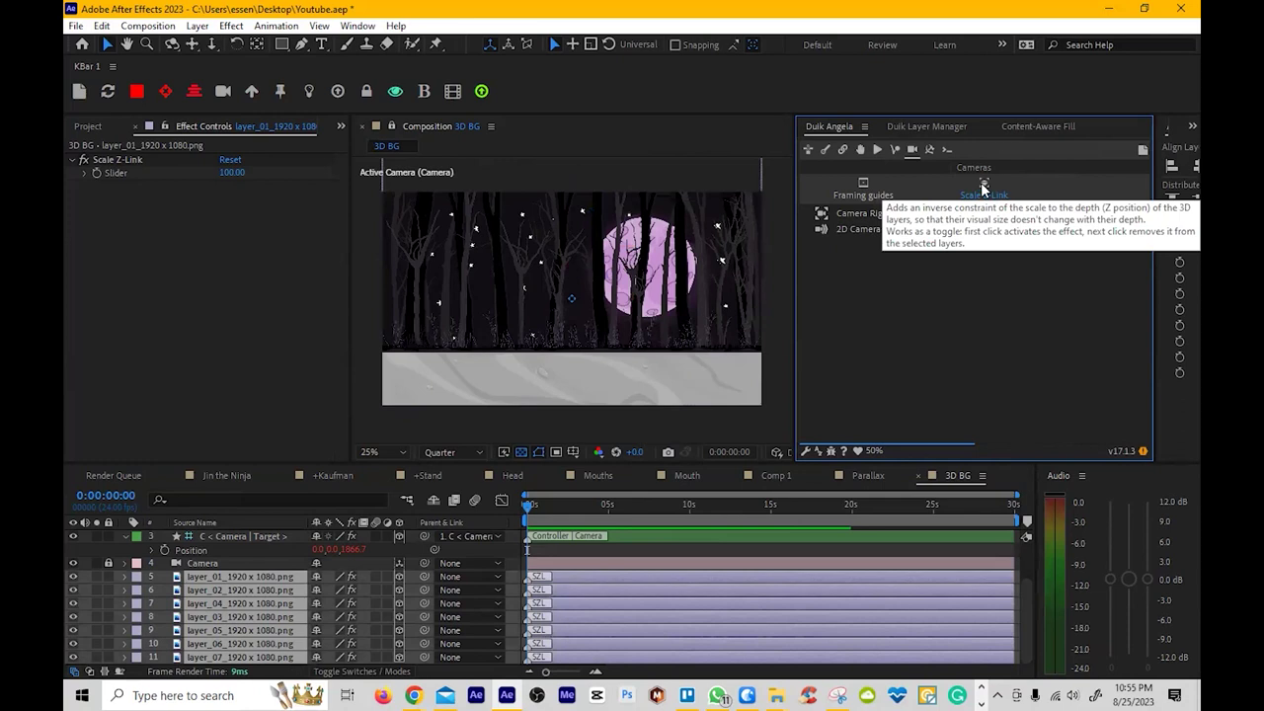
left_click(983, 186)
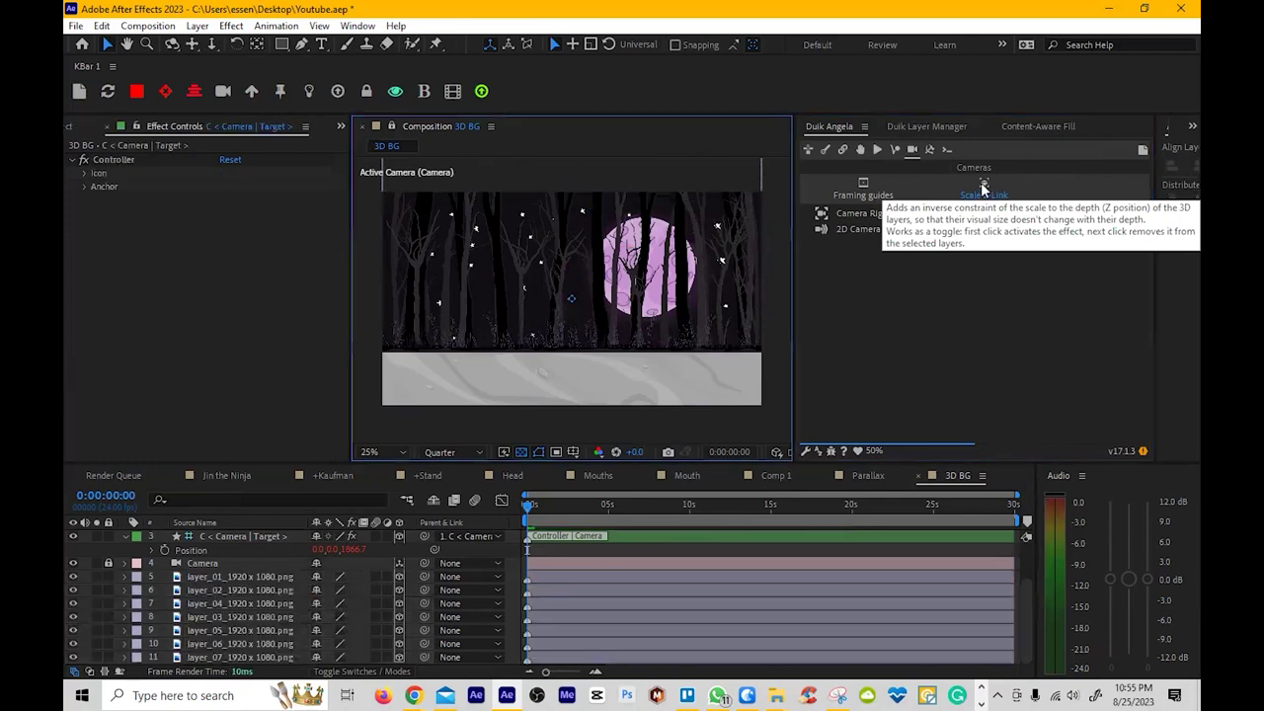
- Select the main Camera controller and widen the Composition panel
left_click(386, 446)
left_click_drag(375, 549, 368, 616)
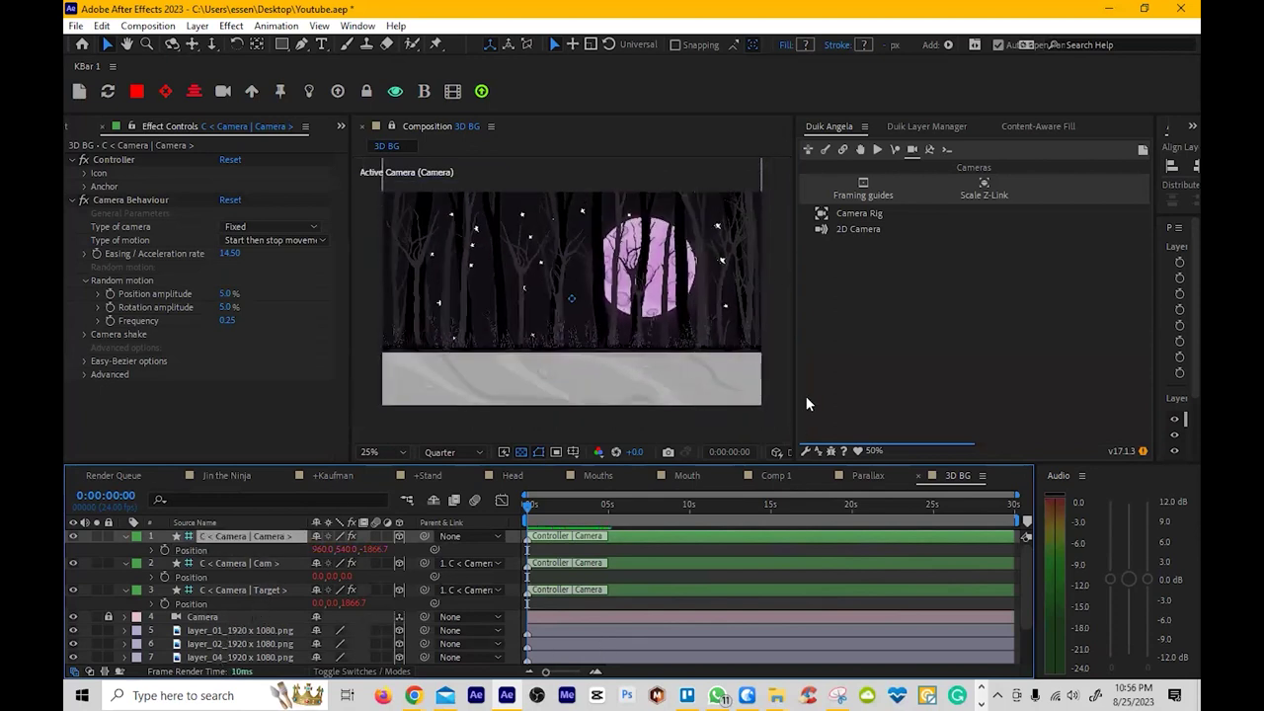
left_click_drag(796, 397, 1036, 395)
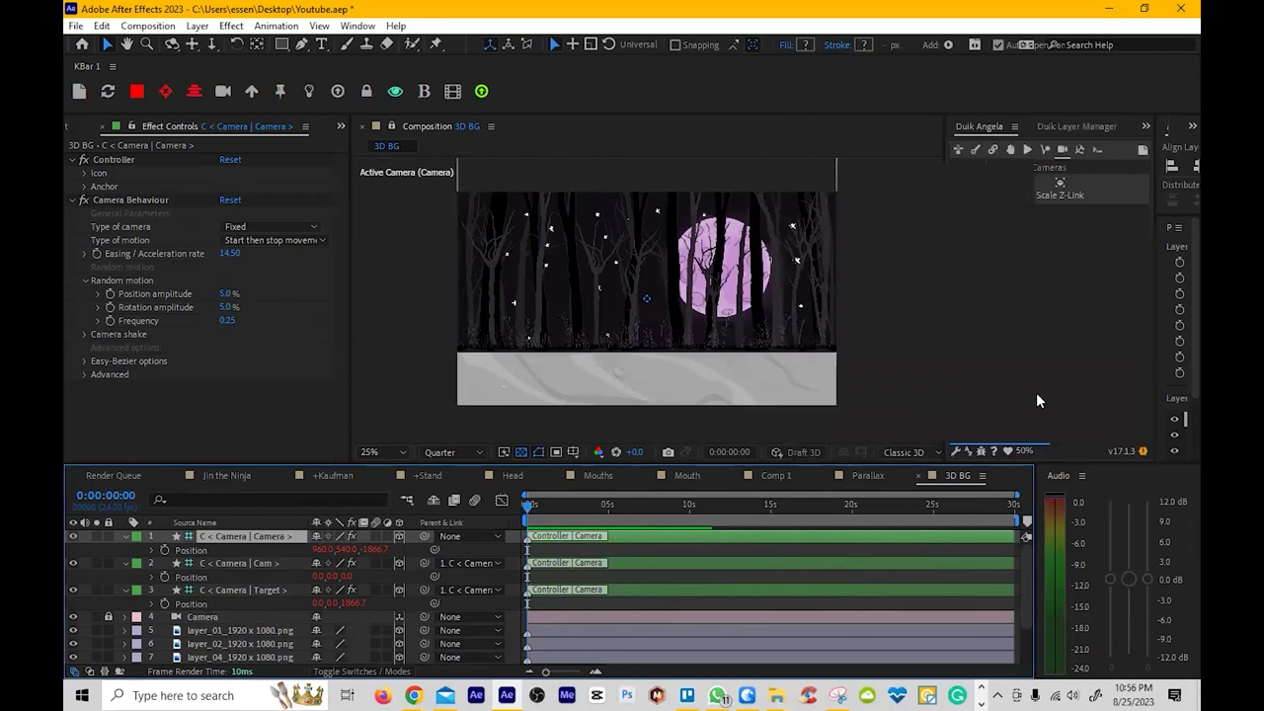
- Push layer_07 back in depth to Z 10000
scroll(256, 632, "down", 2)
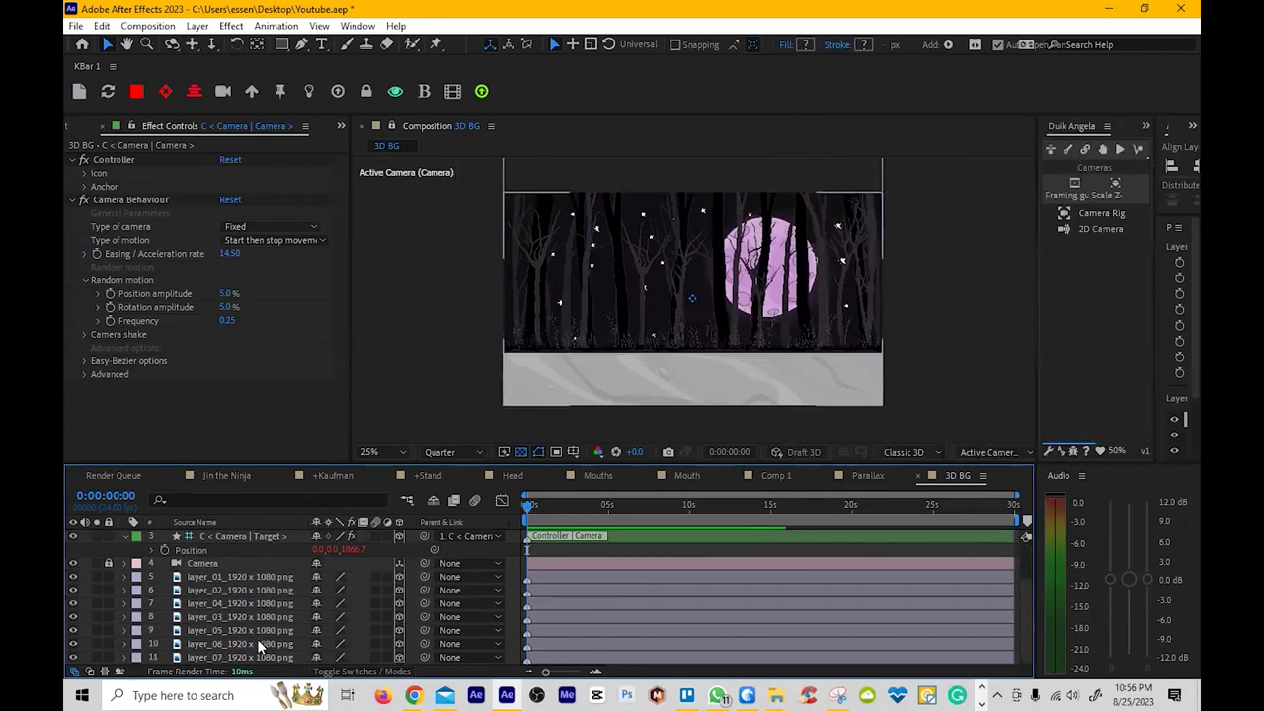
left_click(257, 656)
key("p")
left_click_drag(371, 657, 1190, 656)
left_click_drag(371, 658, 671, 259)
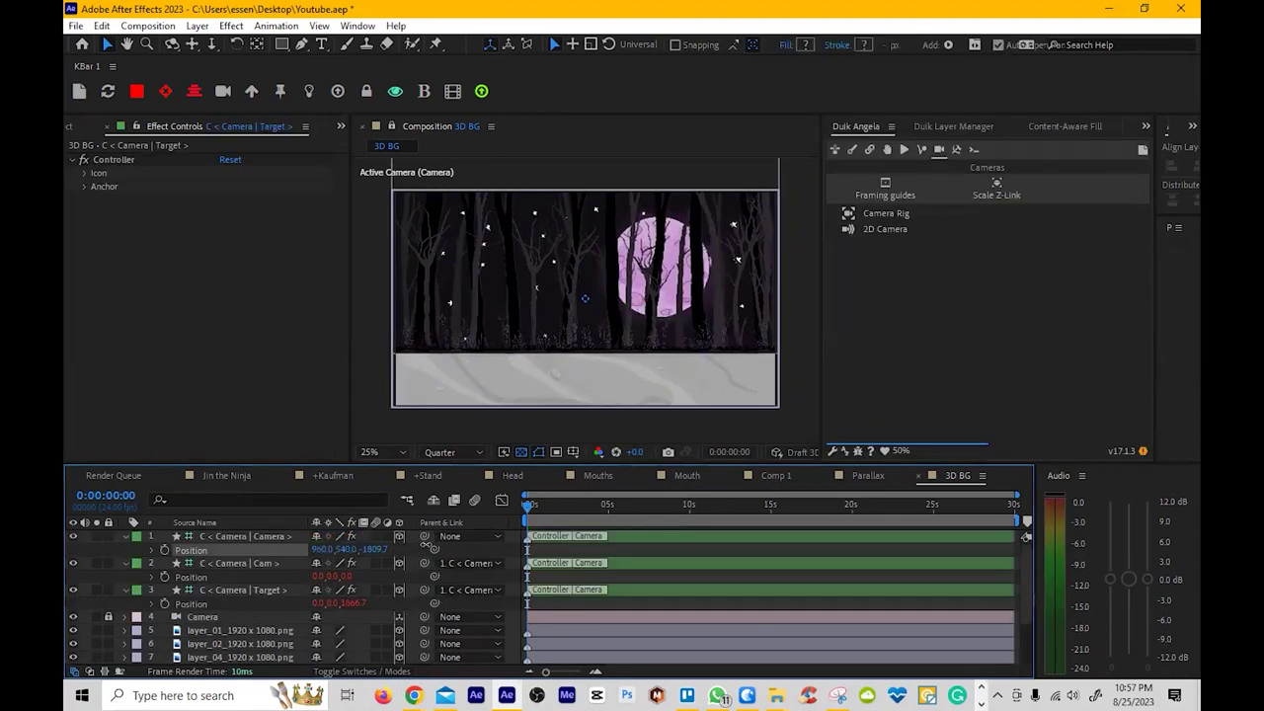
- Dolly the main Camera controller forward to about Z -1648 to test the parallax, and undo the move
left_click_drag(426, 545, 544, 550)
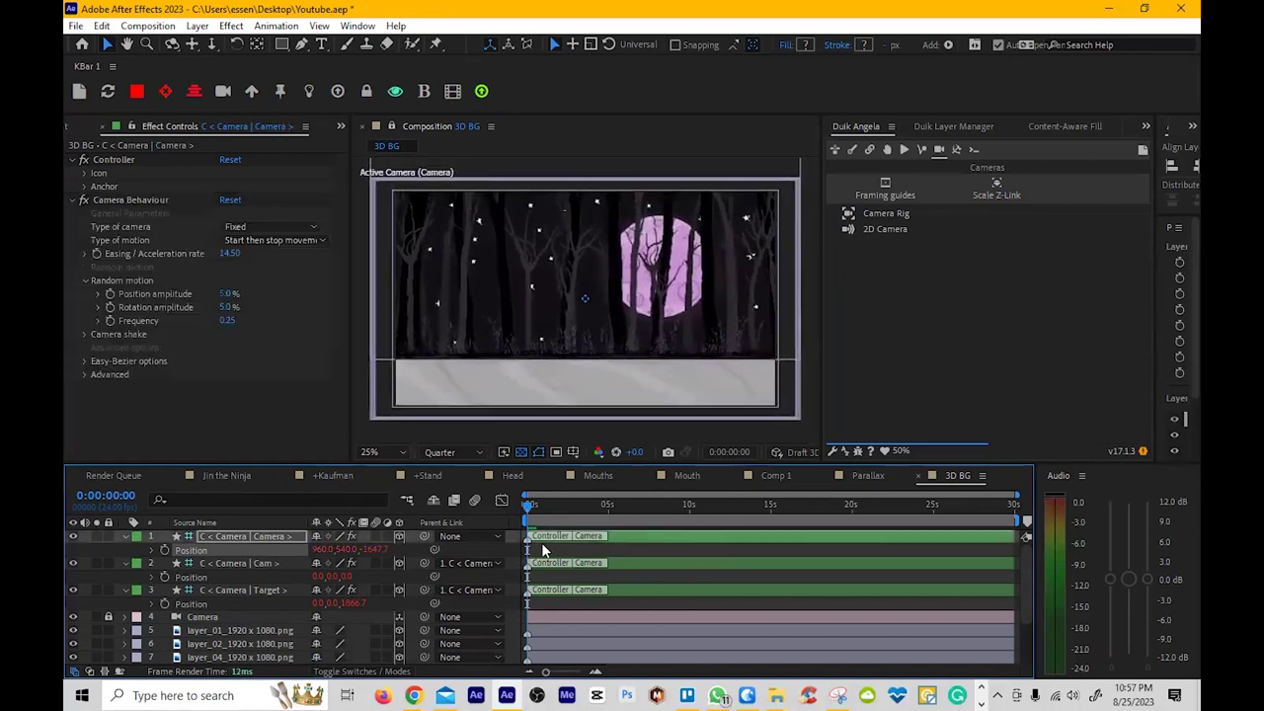
key("ctrl+z")
- Select layer_01 through layer_06, leaving out layer_07, and apply Duik's Scale Z-Link to them
scroll(265, 627, "down", 3)
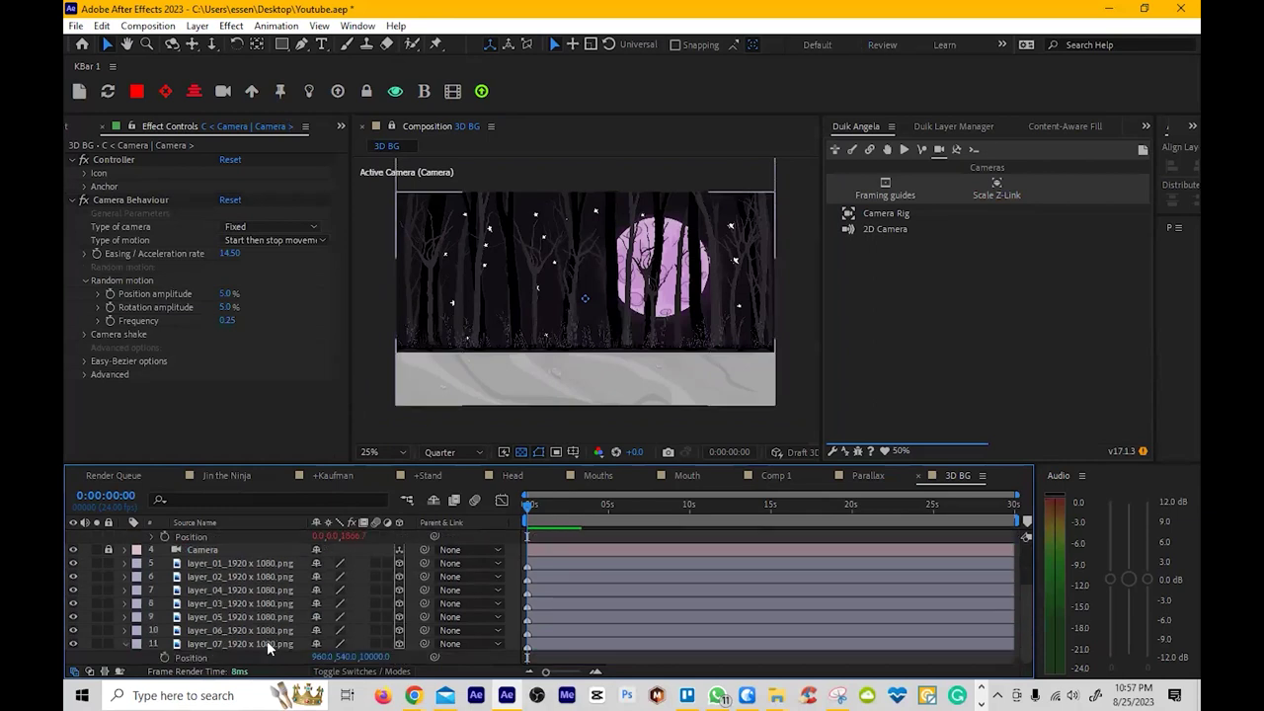
left_click(267, 643)
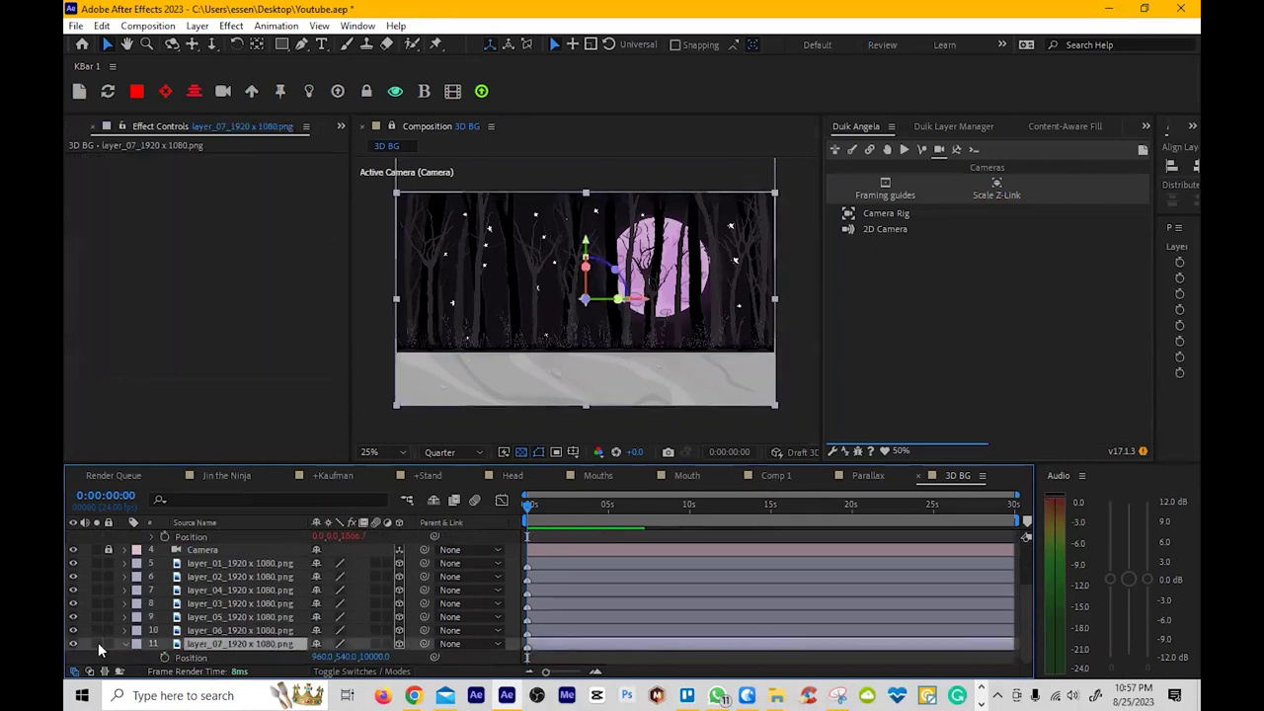
left_click(98, 643)
left_click(98, 643)
left_click(239, 631)
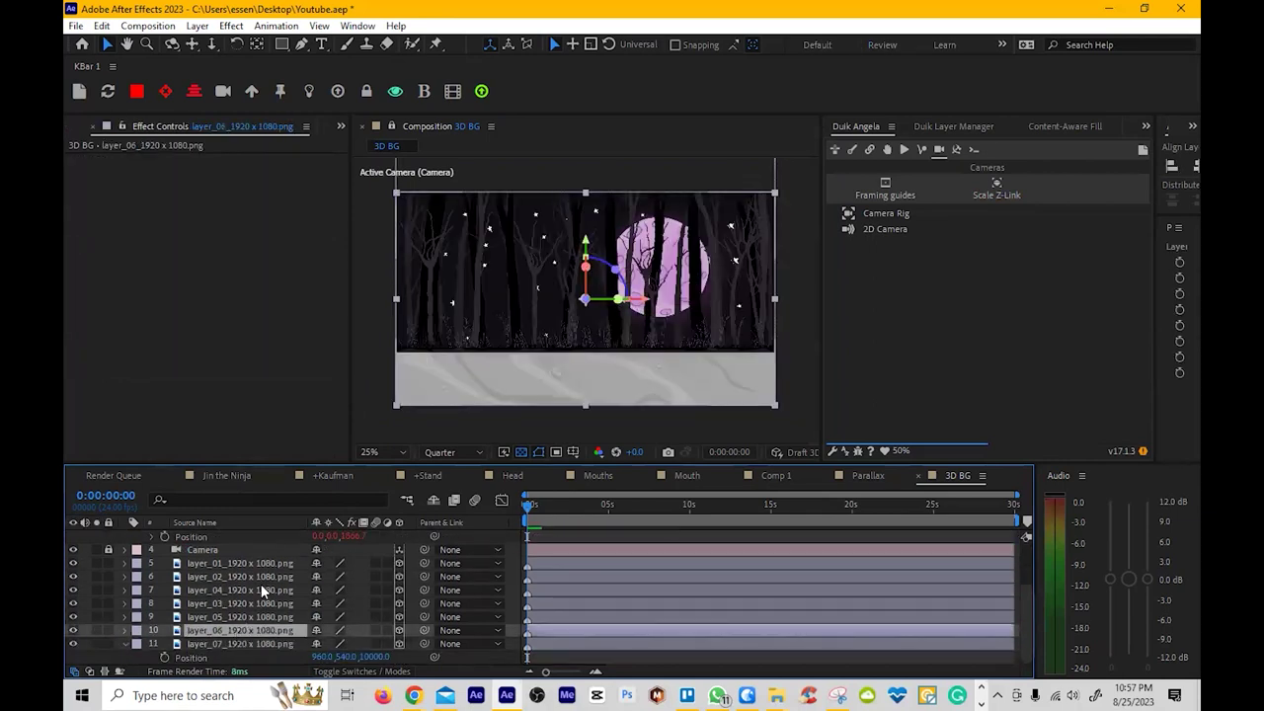
left_click(265, 564, "shift")
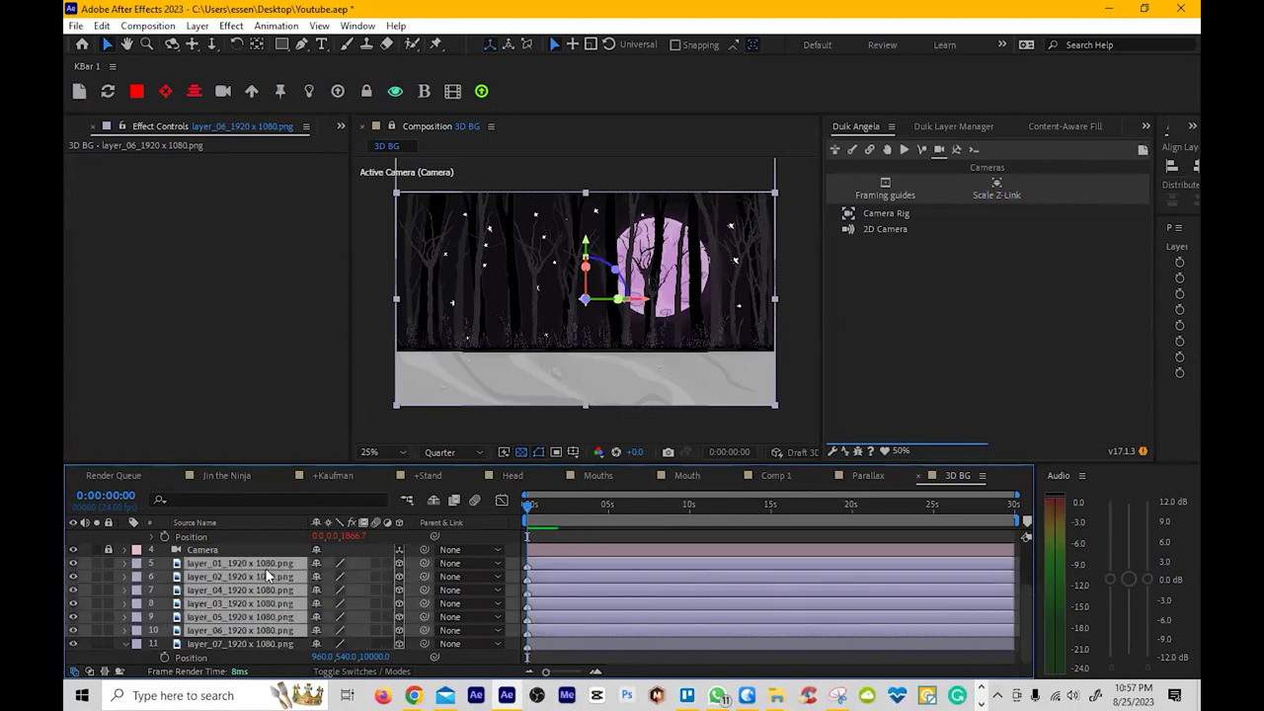
left_click(995, 185)
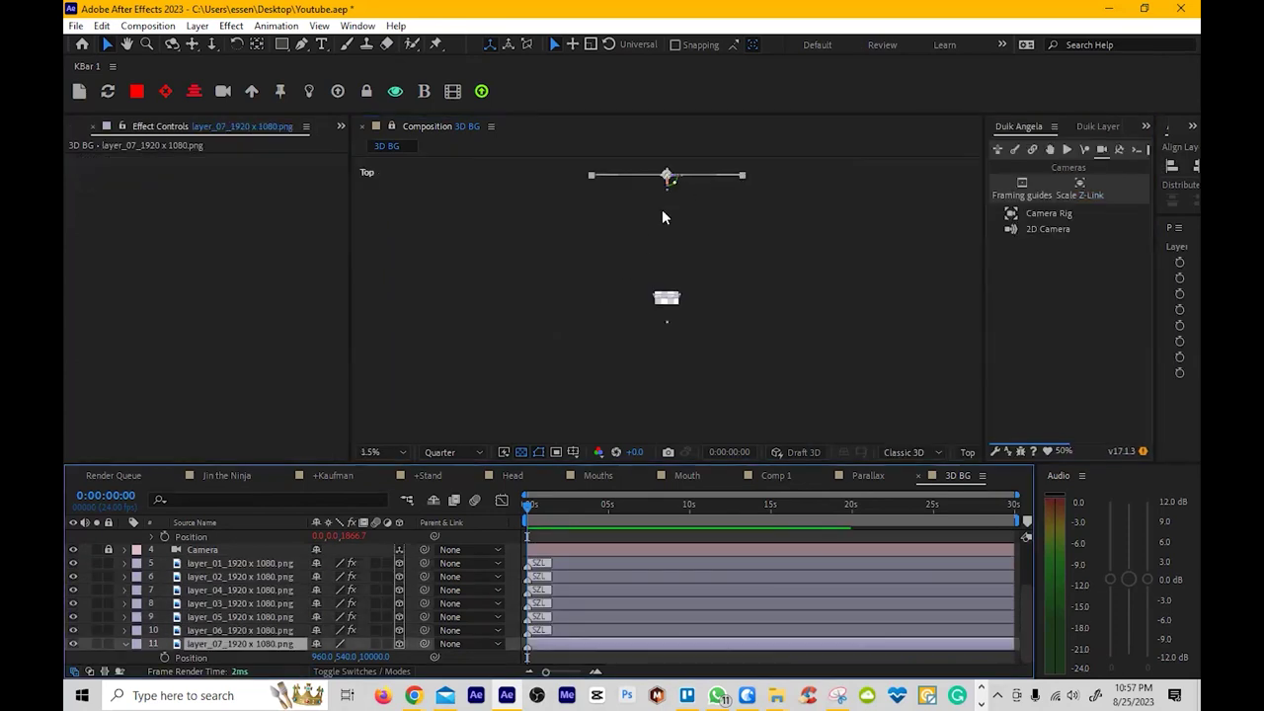
- In the Top view, bring layer_07 forward to about Z 4272 and push layer_06 back between it and the other layers
left_click_drag(660, 213, 668, 288)
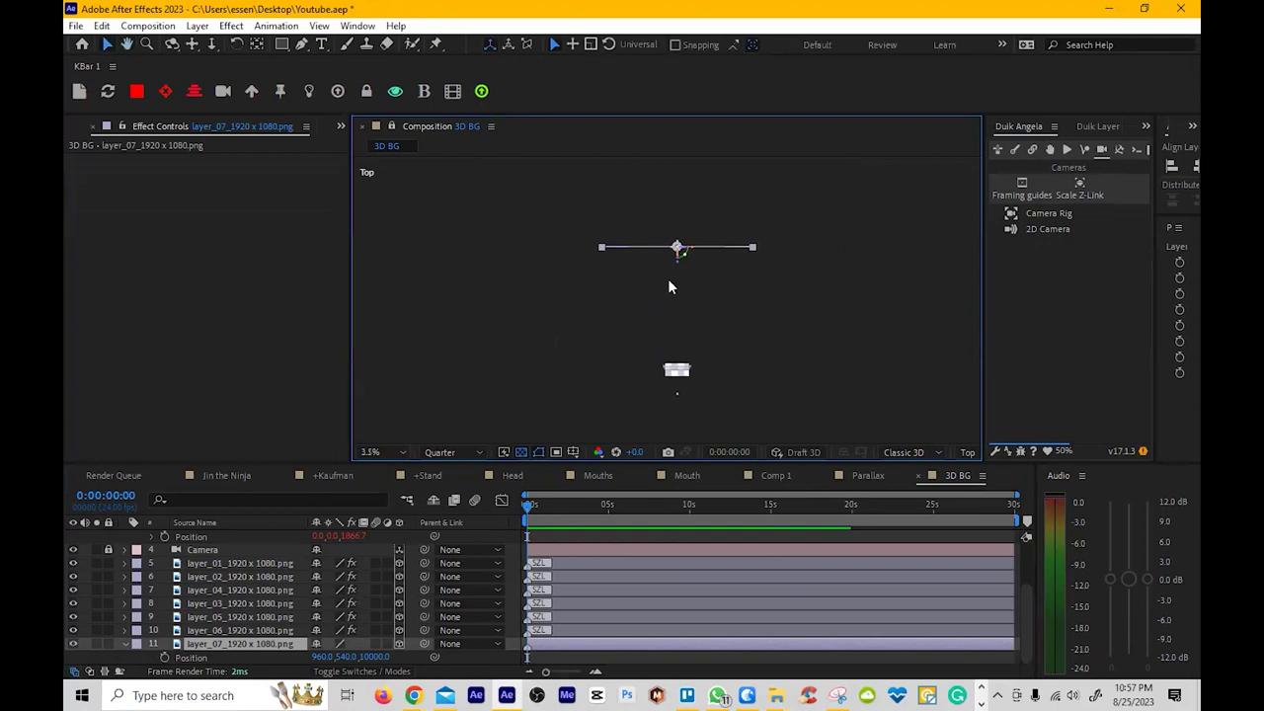
scroll(686, 263, "up", 3)
left_click_drag(688, 216, 627, 253)
scroll(640, 267, "up", 1)
left_click_drag(699, 372, 724, 285)
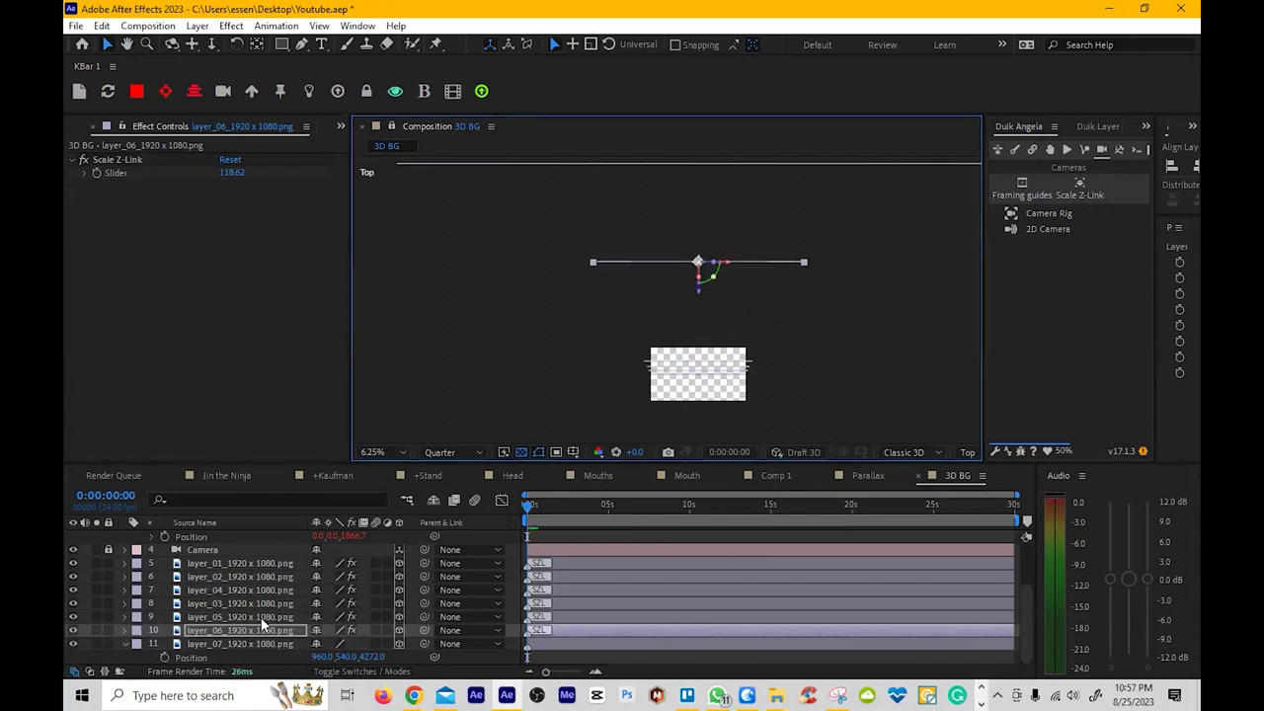
- Push layer_05 back to just in front of layer_06, and layer_03 back to a smaller depth in front of layer_05
left_click(262, 617)
left_click_drag(708, 391, 704, 314)
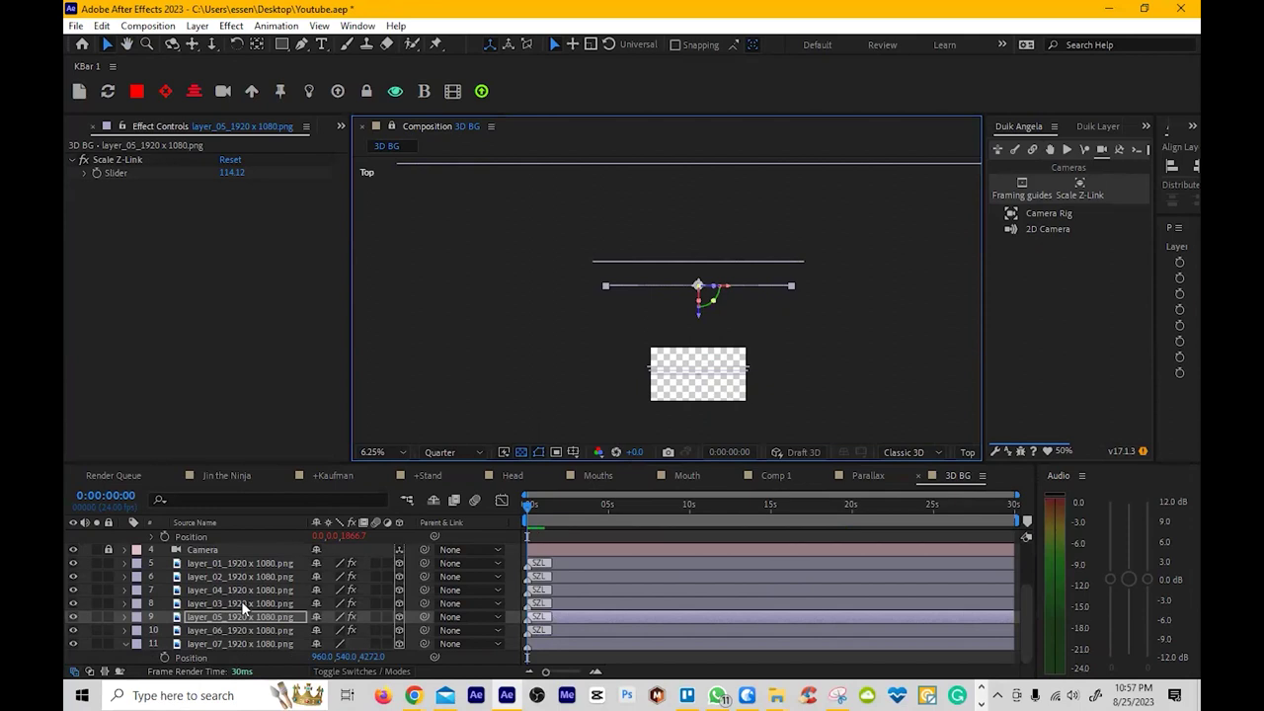
left_click(241, 602)
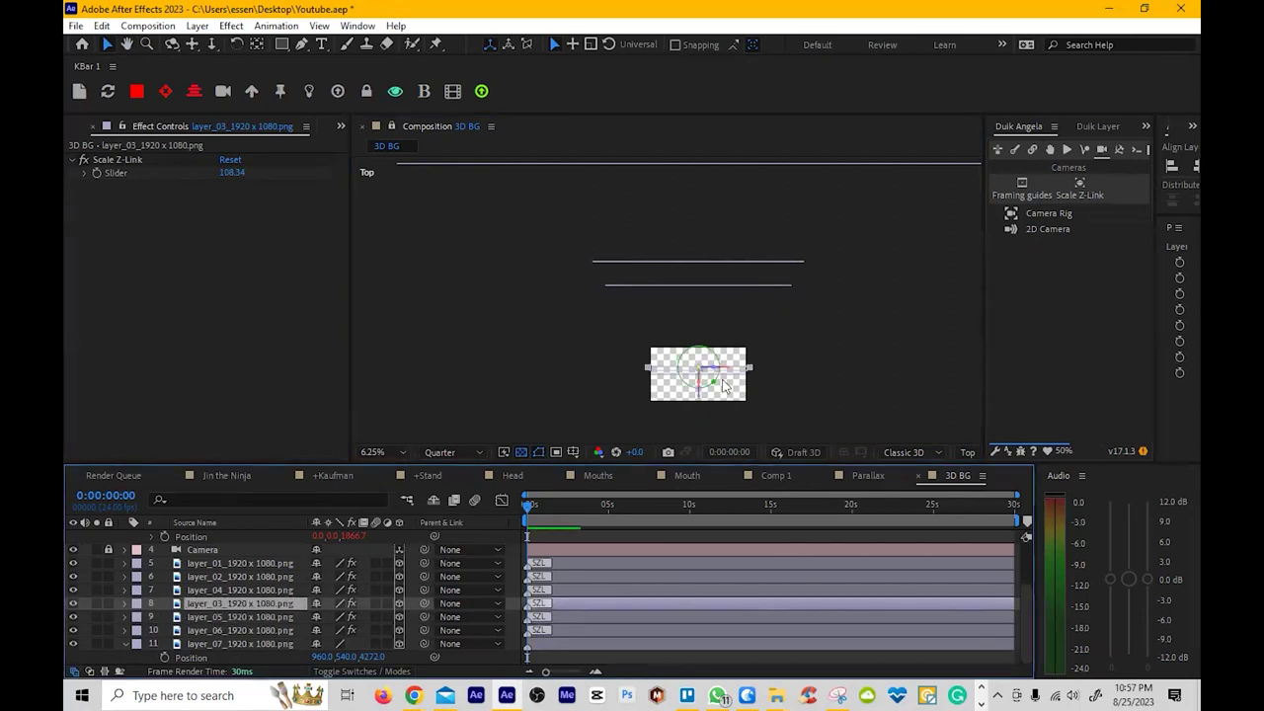
left_click_drag(704, 399, 725, 354)
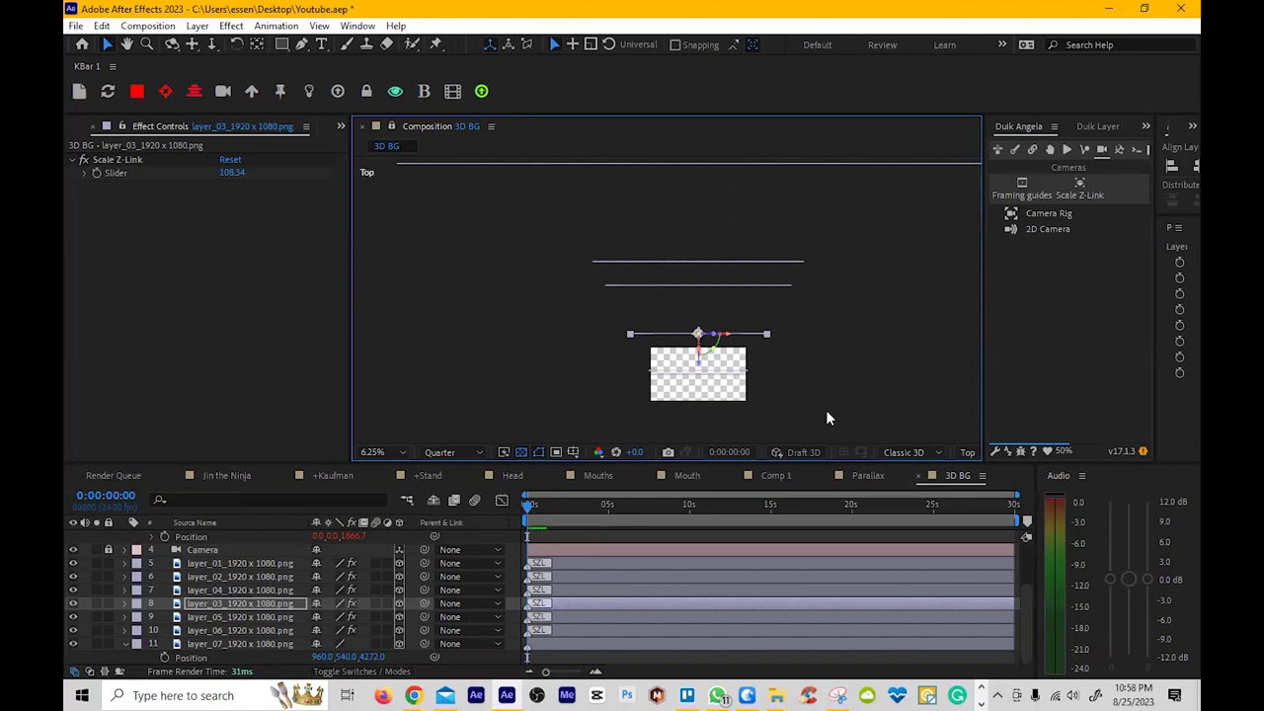
- Return to the Active Camera view and dolly the main Camera controller forward to about Z -1560 to test the parallax
left_click(968, 452)
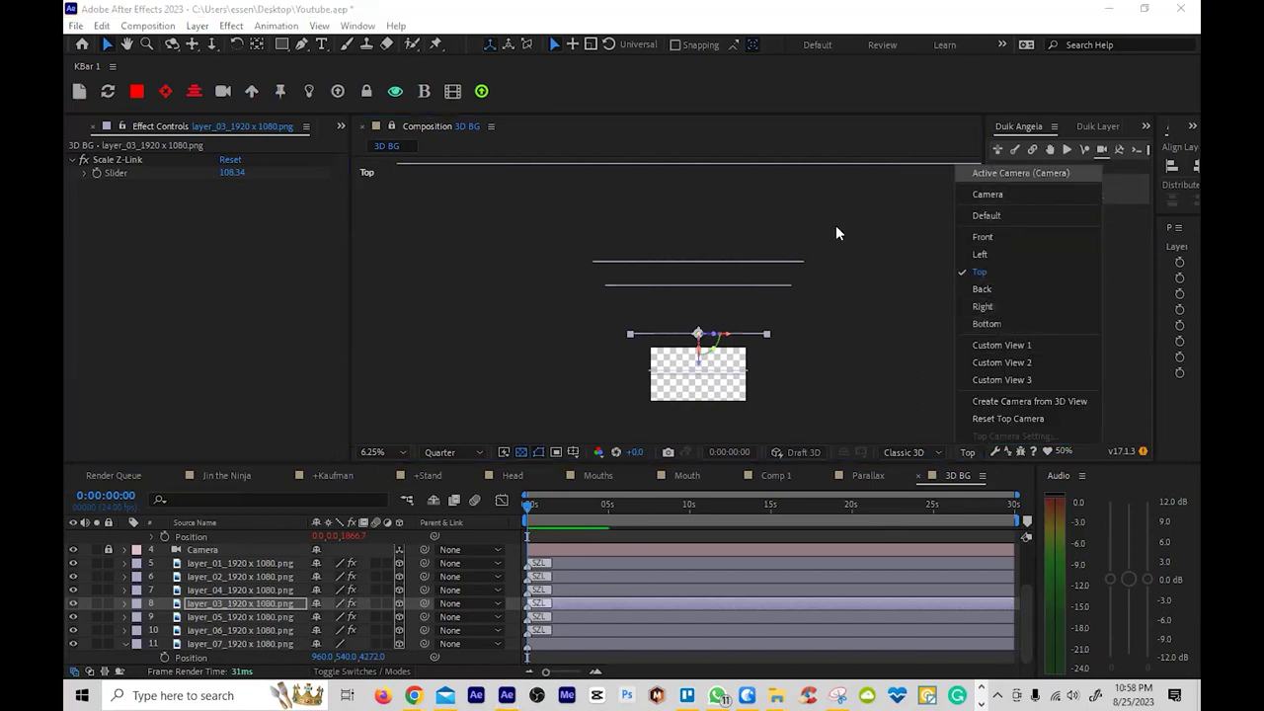
left_click(1076, 173)
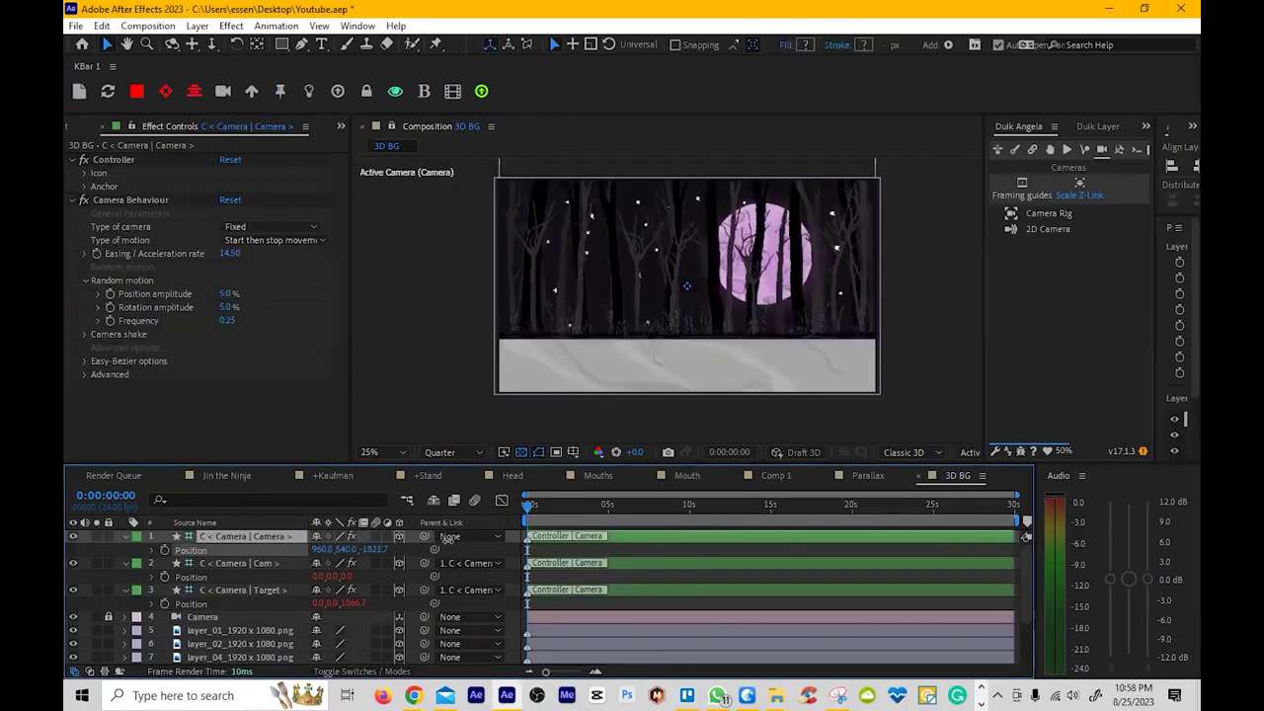
left_click_drag(549, 531, 774, 501)
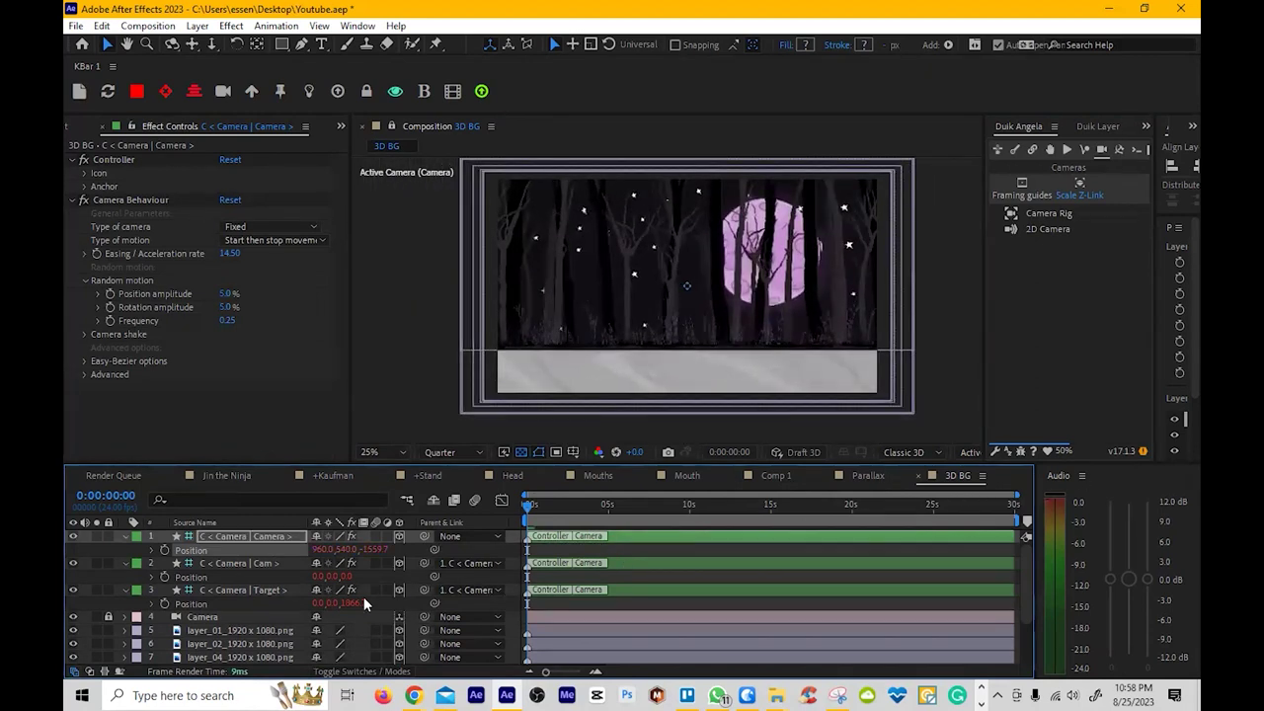
- Test vertical and horizontal moves of the main Camera controller, leaving its position at X 960, Y 495
left_click_drag(342, 550, 440, 549)
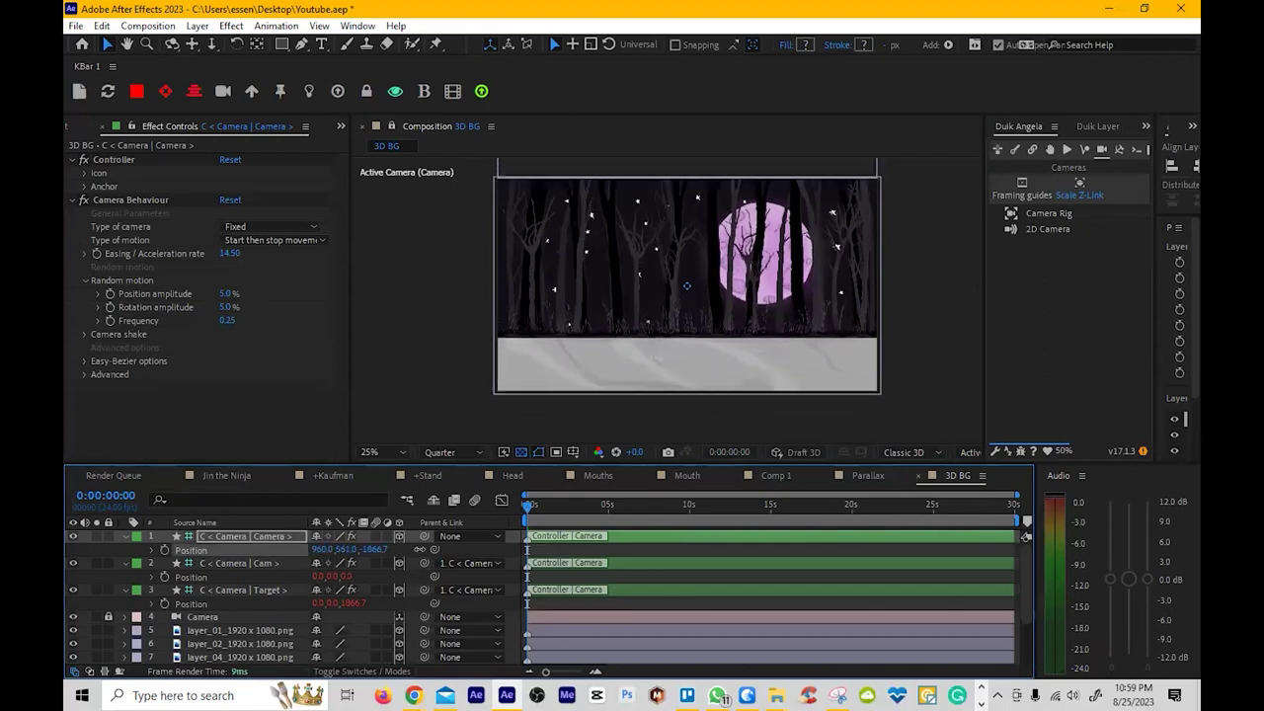
left_click_drag(344, 549, 303, 585)
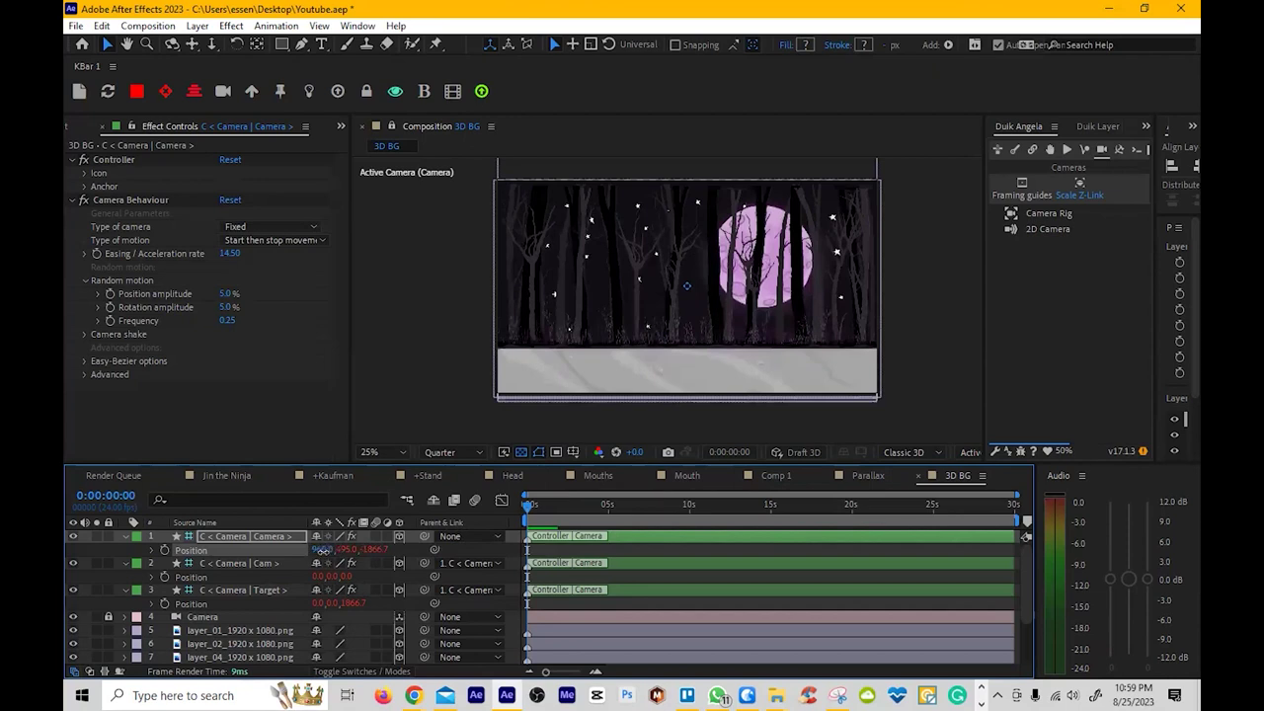
left_click_drag(319, 549, 257, 568)
left_click_drag(166, 593, 288, 606)
left_click(569, 255)
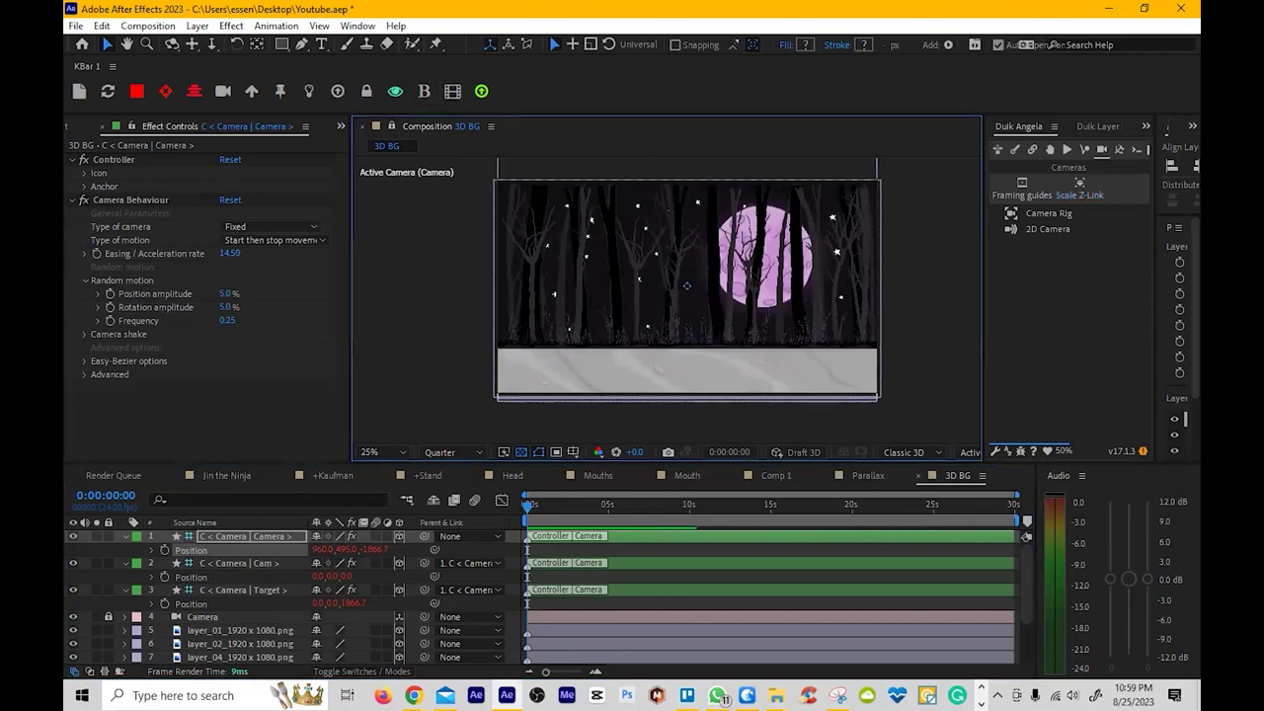